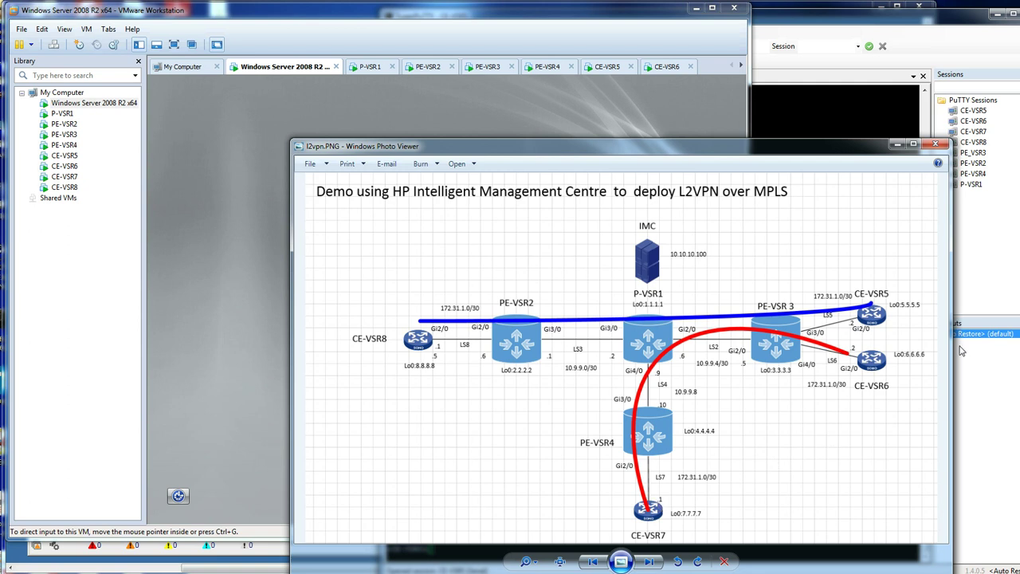
On CE-VSR6, run 'display ospf peer' to confirm a Full adjacency with 7.7.7.7
{"action": "left_click", "coordinate": [788, 94]}
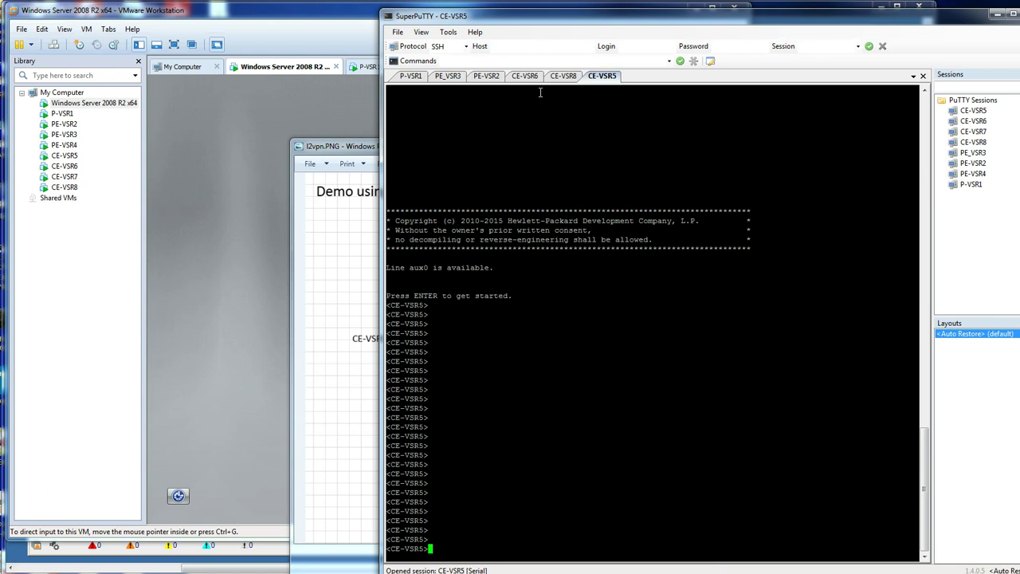
{"action": "left_click", "coordinate": [522, 76]}
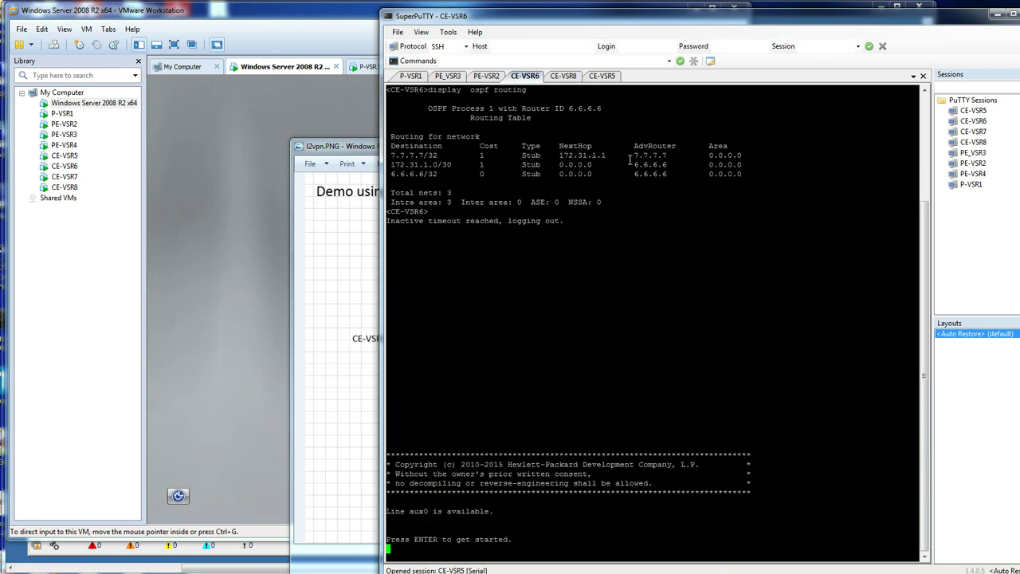
{"action": "key", "text": "Return"}
{"action": "key", "text": "Return"}
{"action": "key", "text": "Return"}
{"action": "key", "text": "Return"}
{"action": "key", "text": "Return"}
{"action": "key", "text": "Return"}
{"action": "key", "text": "Return"}
{"action": "key", "text": "Return"}
{"action": "key", "text": "Return"}
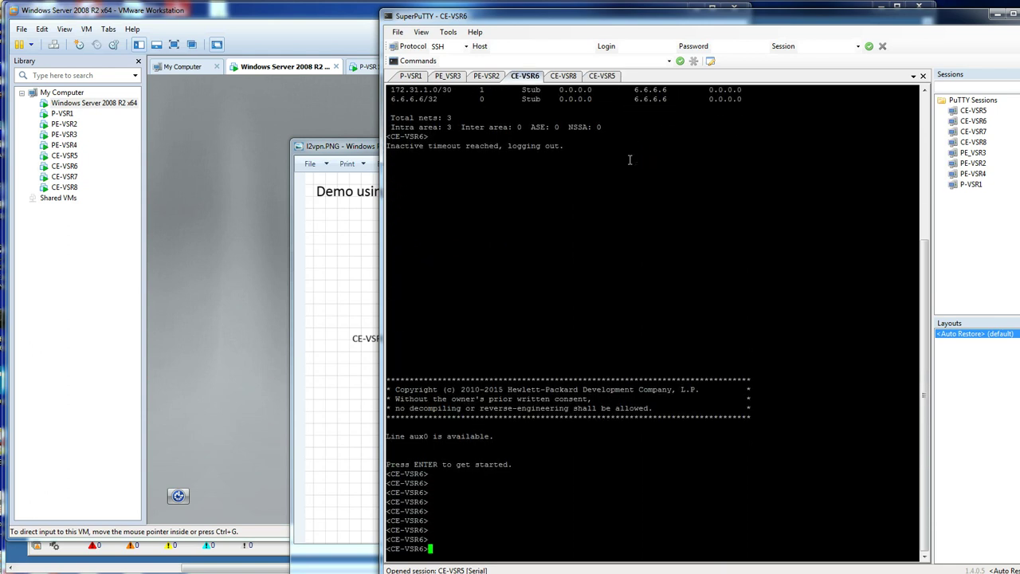
{"action": "type", "text": "disp"}
{"action": "key", "text": "Tab"}
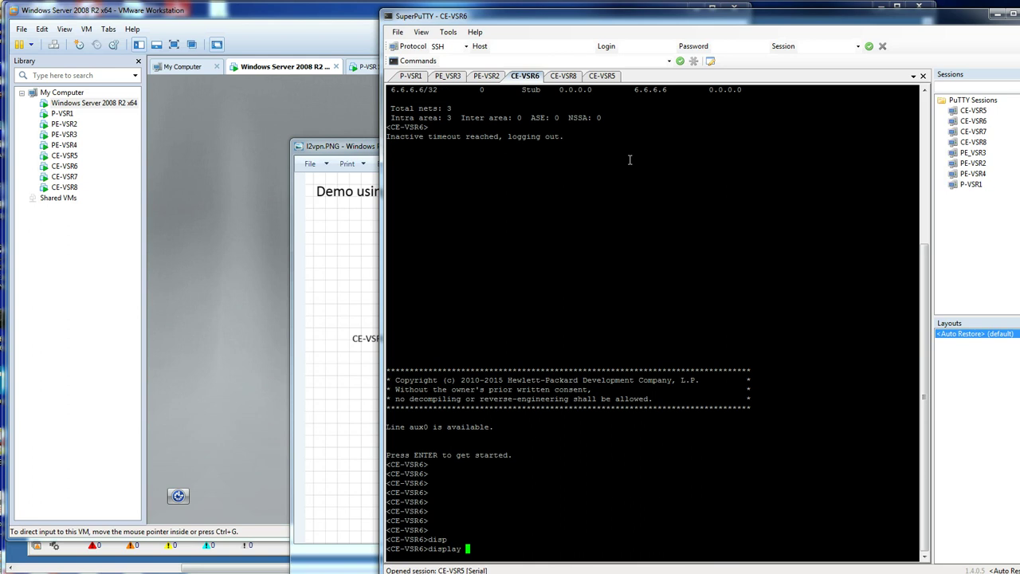
{"action": "type", "text": "ospf pee"}
{"action": "key", "text": "Tab"}
{"action": "key", "text": "Return"}
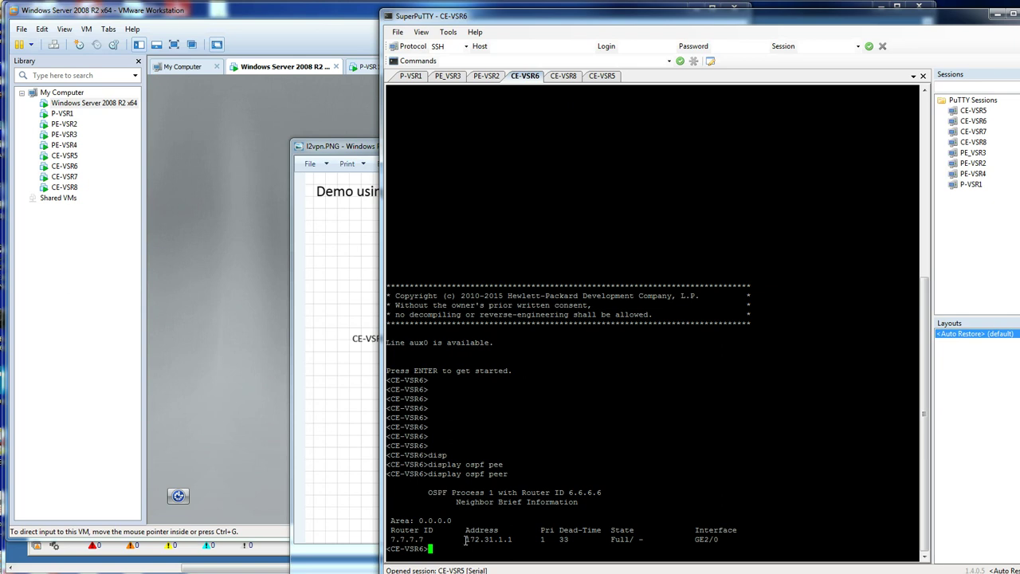
{"action": "left_click_drag", "start_coordinate": [466, 540], "coordinate": [518, 541]}
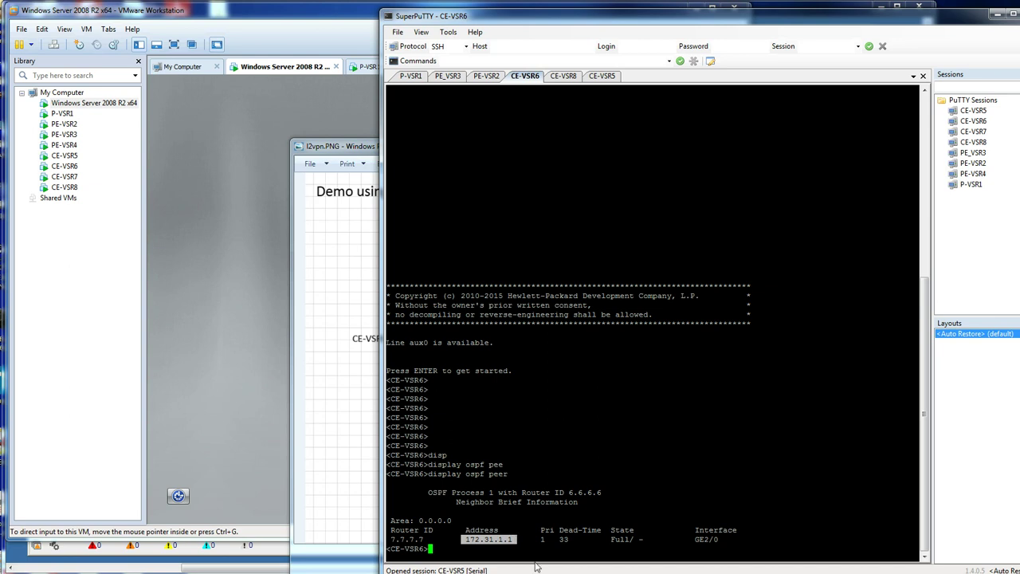
Run 'display ospf routing' on CE-VSR6 to check its 3-route OSPF routing table
{"action": "key", "text": "Up"}
{"action": "key", "text": "BackSpace"}
{"action": "key", "text": "BackSpace"}
{"action": "key", "text": "BackSpace"}
{"action": "key", "text": "BackSpace"}
{"action": "type", "text": "rou"}
{"action": "key", "text": "Tab"}
{"action": "key", "text": "Return"}
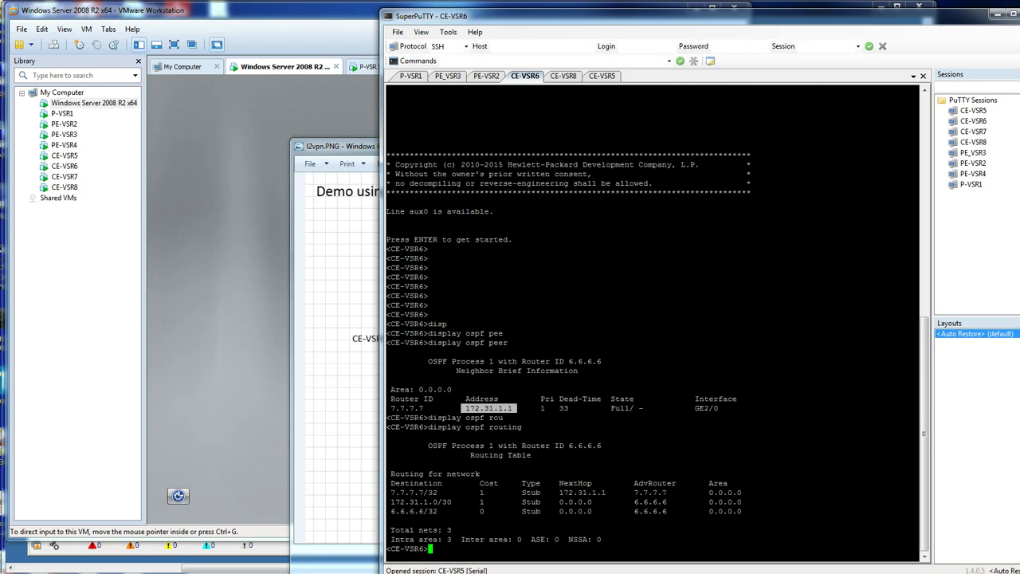
{"action": "key", "text": "alt+Tab"}
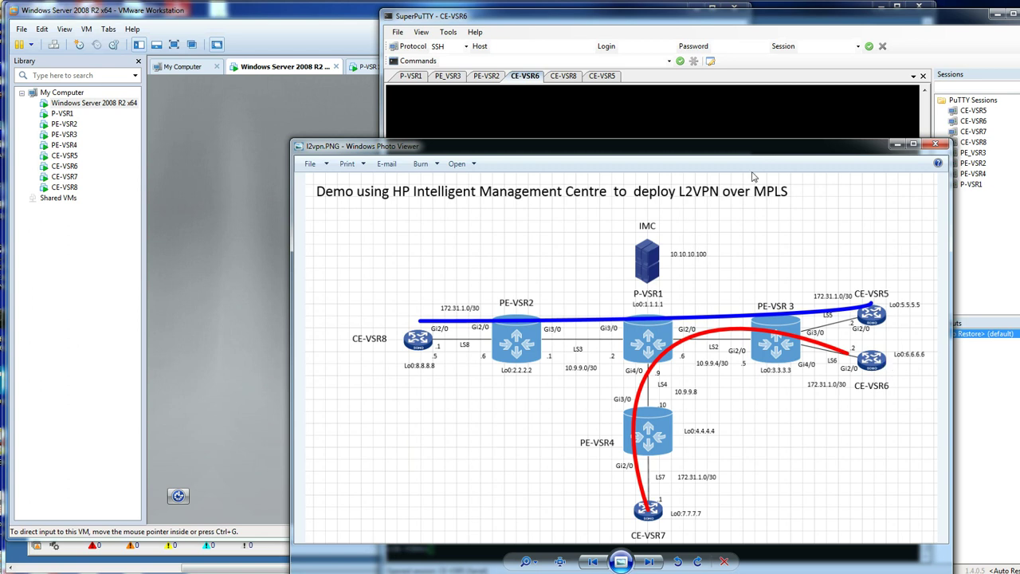
{"action": "left_click", "coordinate": [722, 116]}
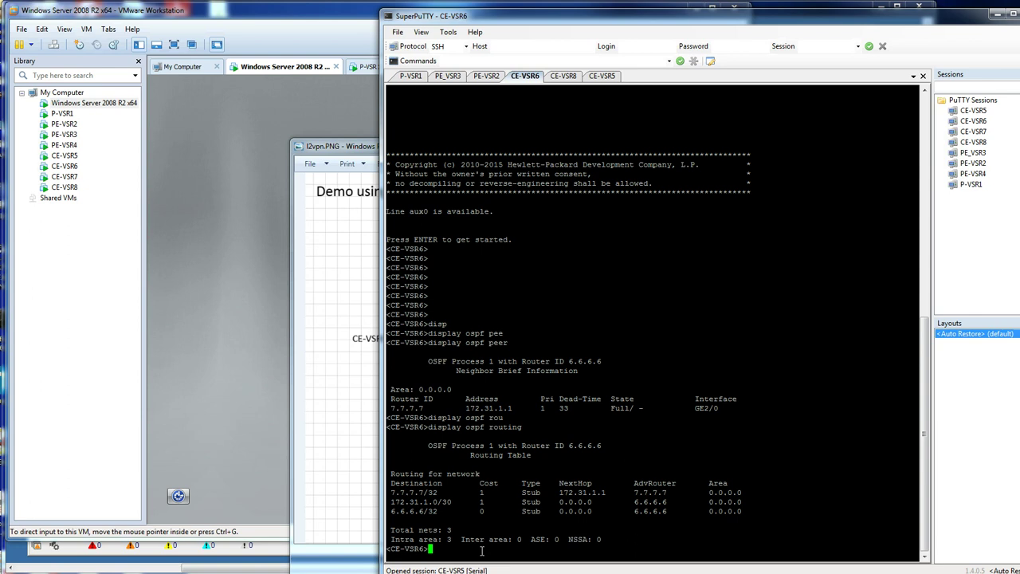
Return to the IMC remote desktop and bring up the Service > L2VPN Manager menu
{"action": "left_click", "coordinate": [204, 431]}
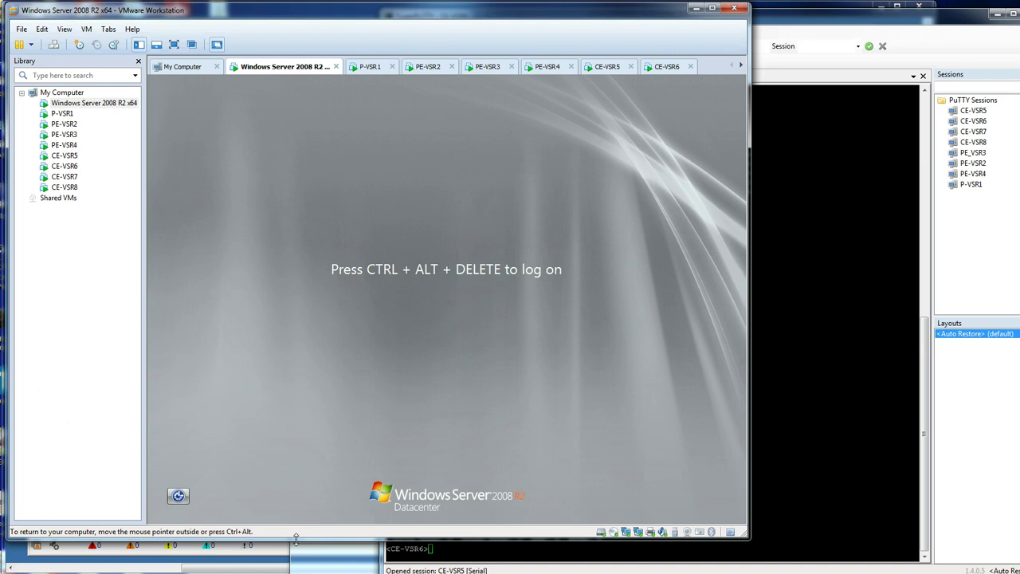
{"action": "key", "text": "ctrl+alt"}
{"action": "key", "text": "alt+Tab"}
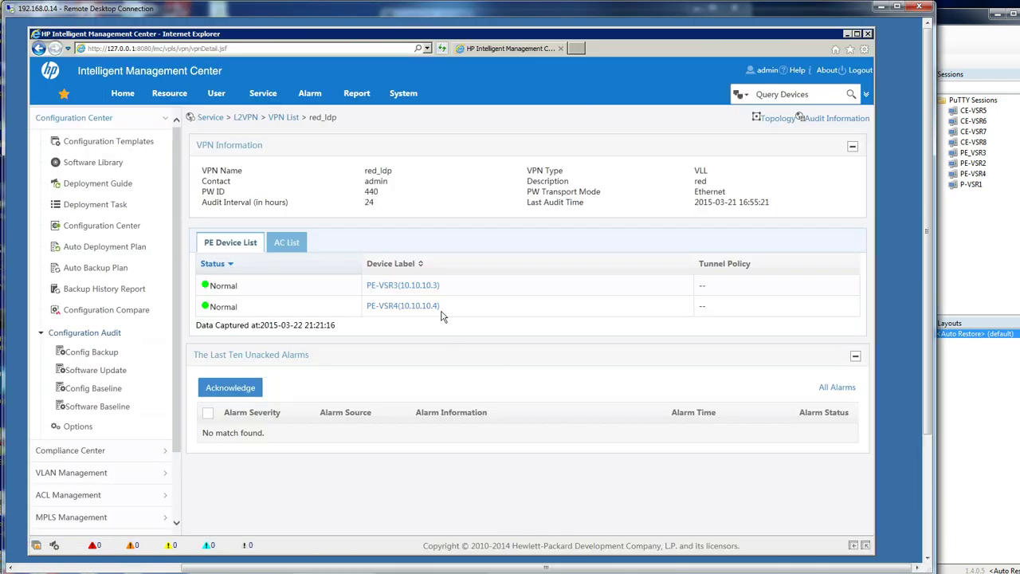
{"action": "mouse_move", "coordinate": [262, 96]}
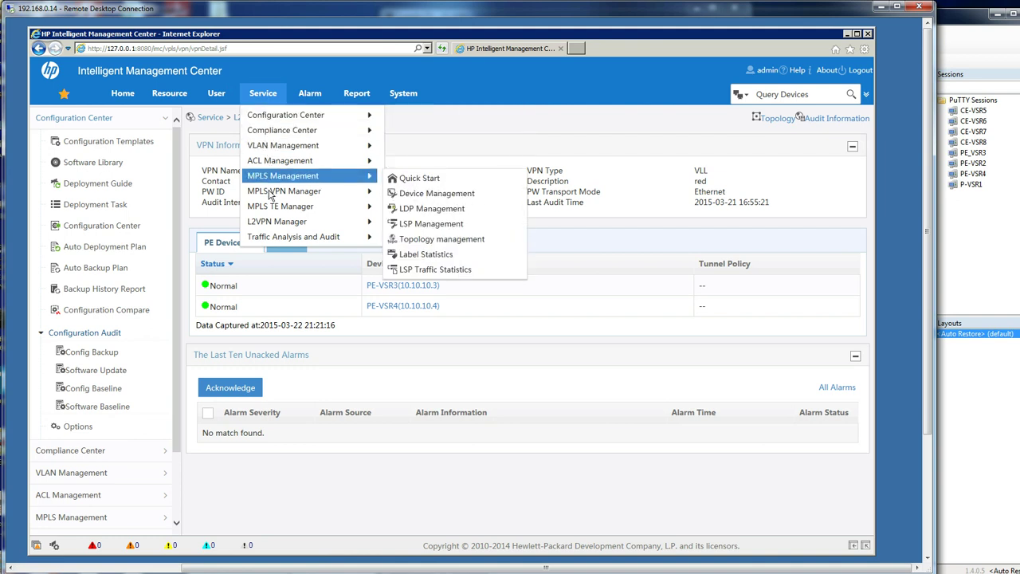
{"action": "mouse_move", "coordinate": [271, 196]}
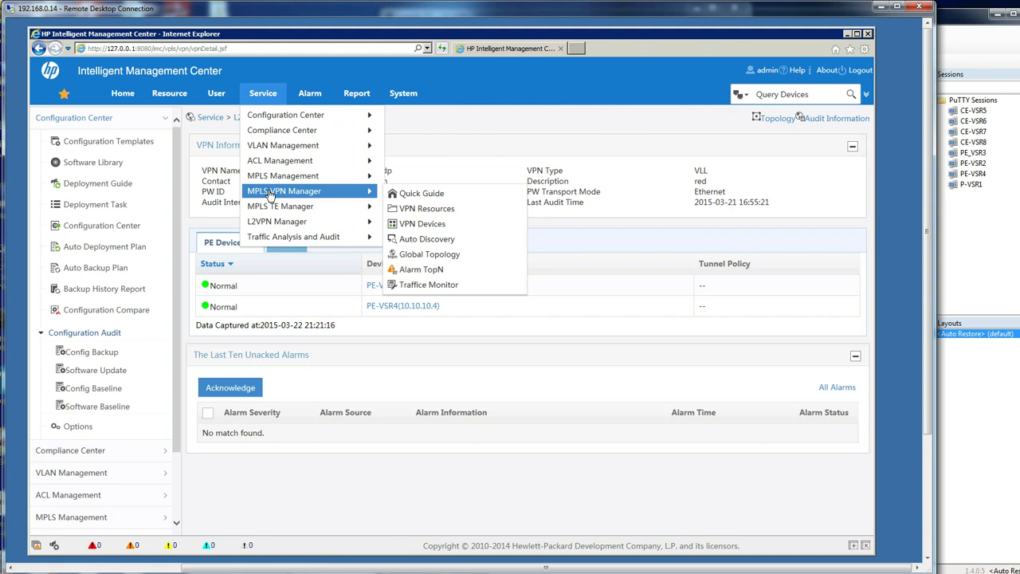
{"action": "mouse_move", "coordinate": [279, 223]}
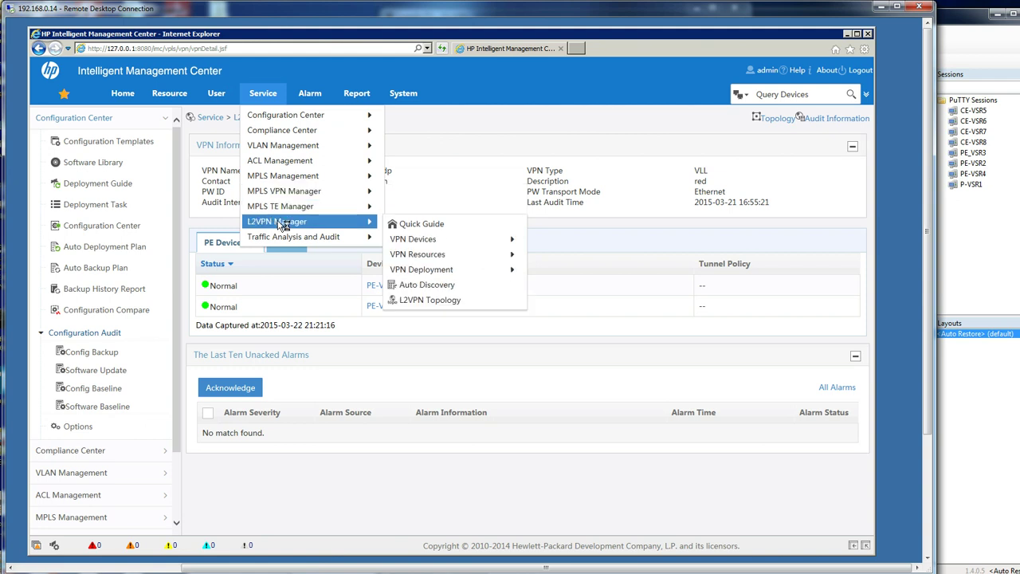
Show the red_ldp L2VPN topology and inspect its VCE-6 and VCE-7 nodes
{"action": "left_click", "coordinate": [437, 305]}
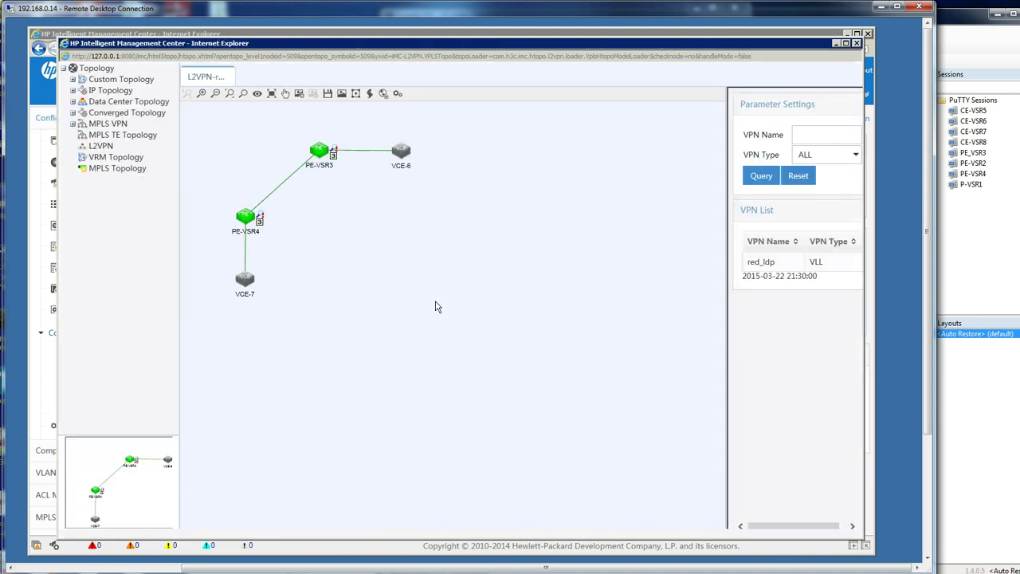
{"action": "left_click", "coordinate": [764, 263]}
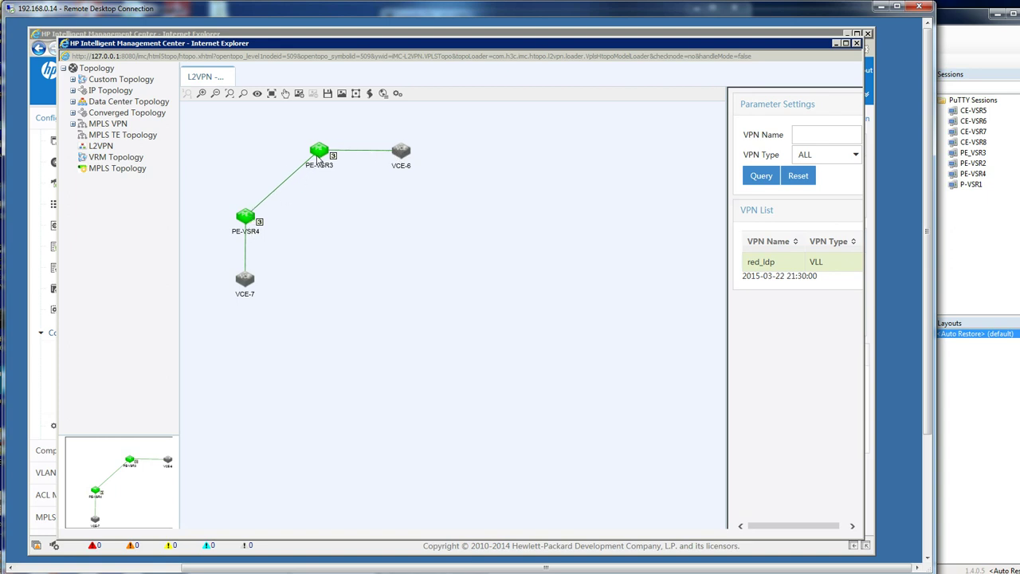
{"action": "left_click", "coordinate": [404, 153]}
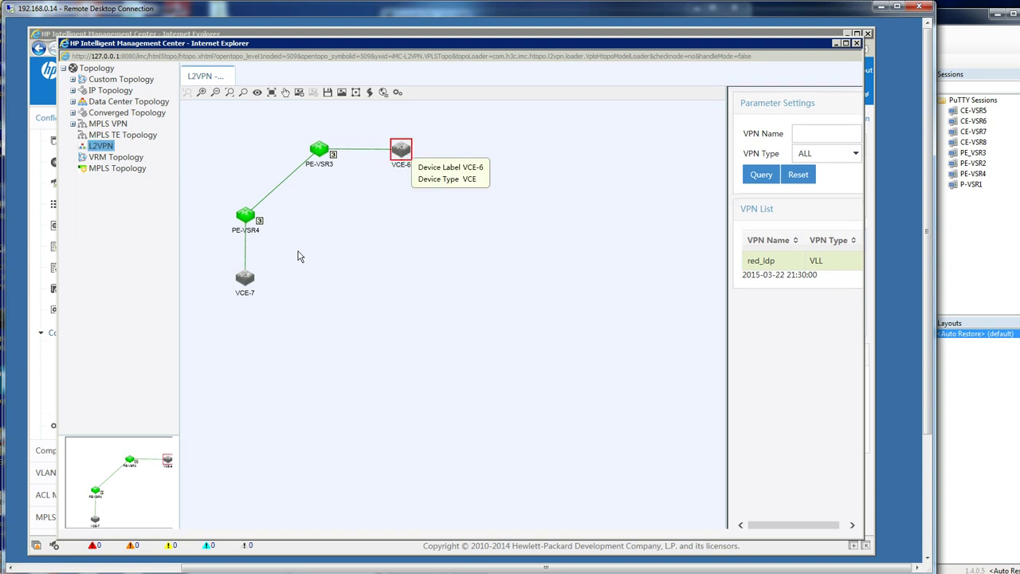
{"action": "left_click", "coordinate": [244, 278]}
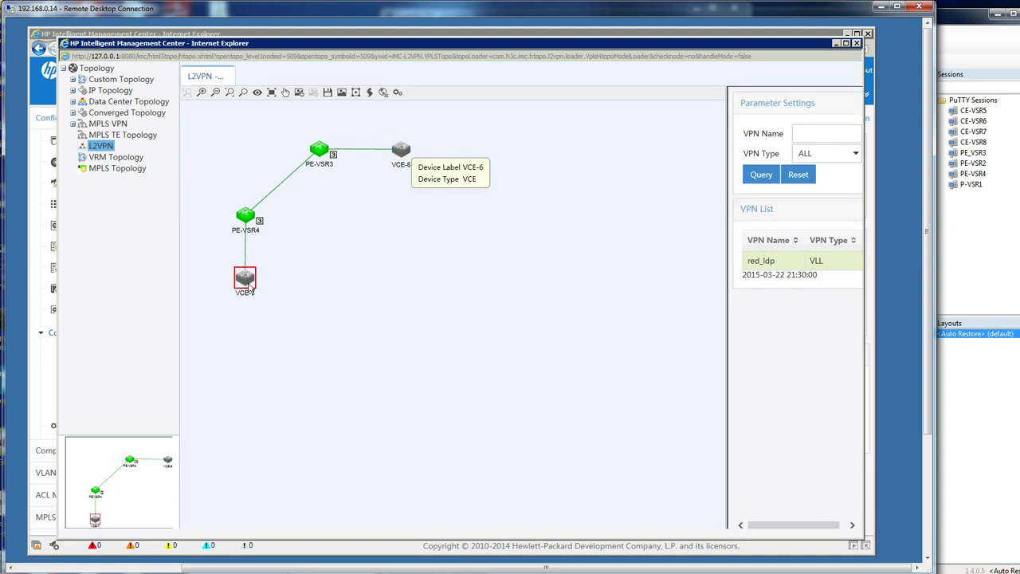
{"action": "left_click", "coordinate": [405, 151]}
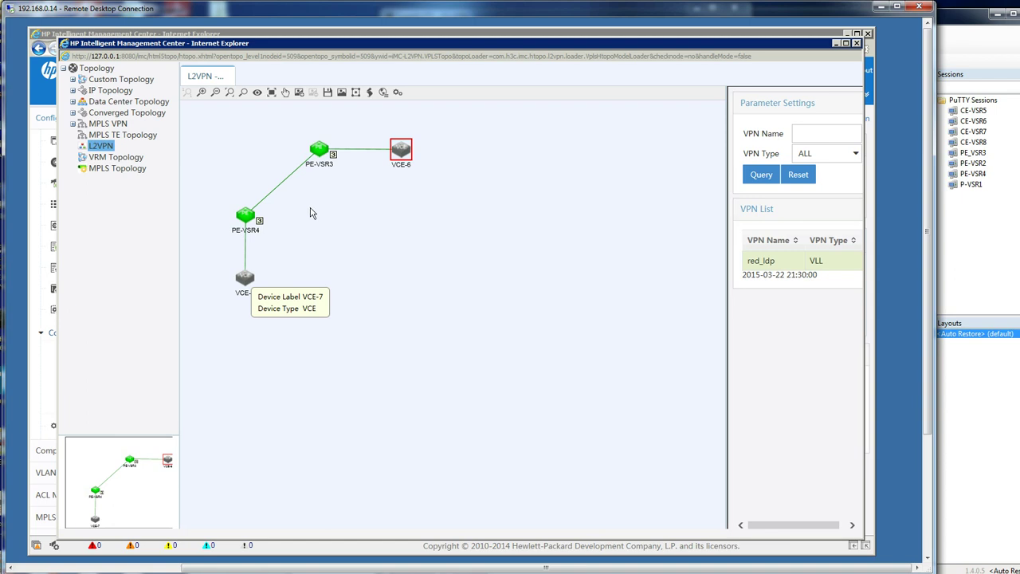
List the LSPs of PE-VSR3 and PE-VSR4 in the MPLS topology, then go back to L2VPN
{"action": "left_click", "coordinate": [124, 172]}
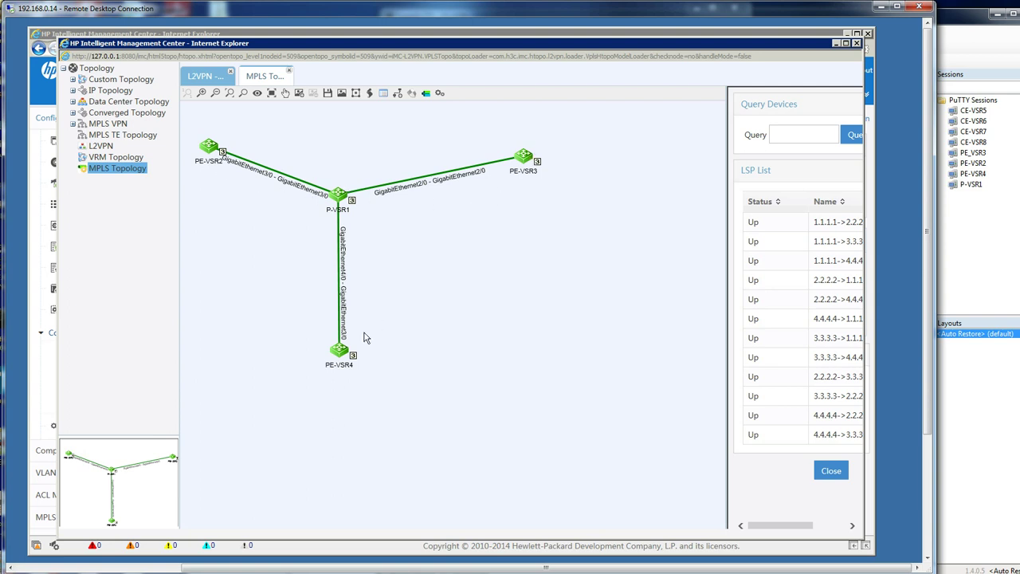
{"action": "left_click", "coordinate": [336, 351]}
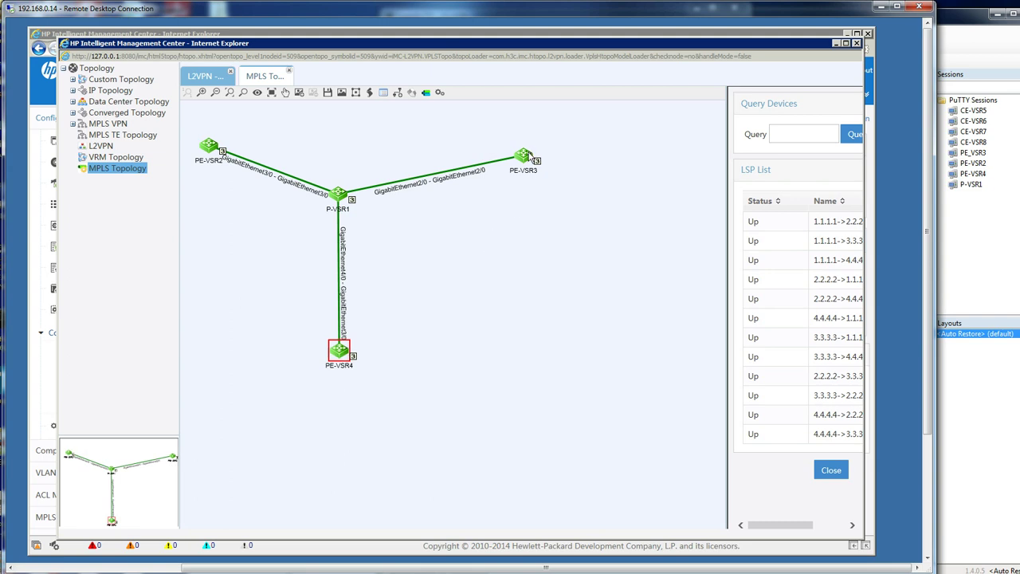
{"action": "left_click", "coordinate": [426, 94]}
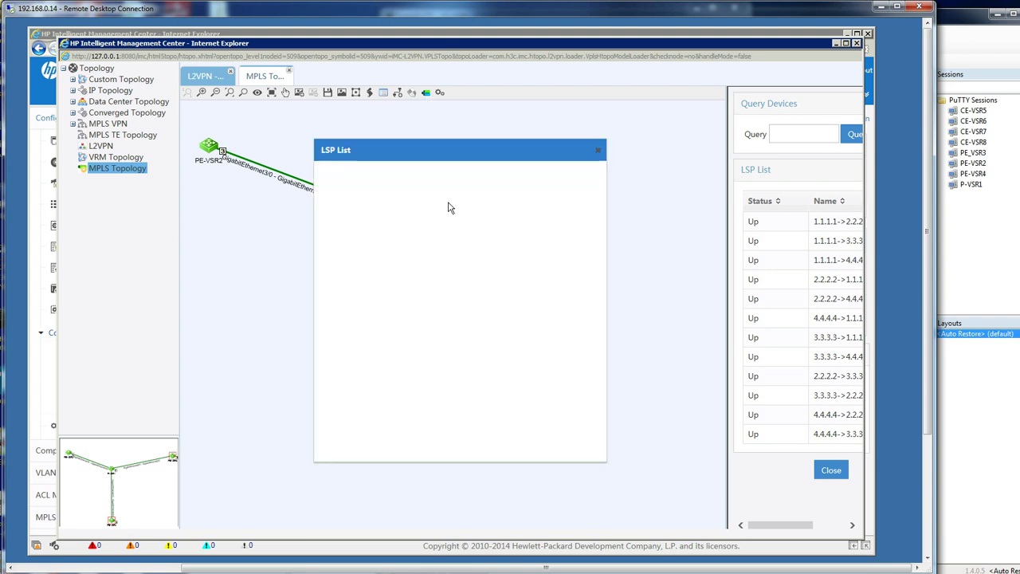
{"action": "left_click", "coordinate": [598, 150]}
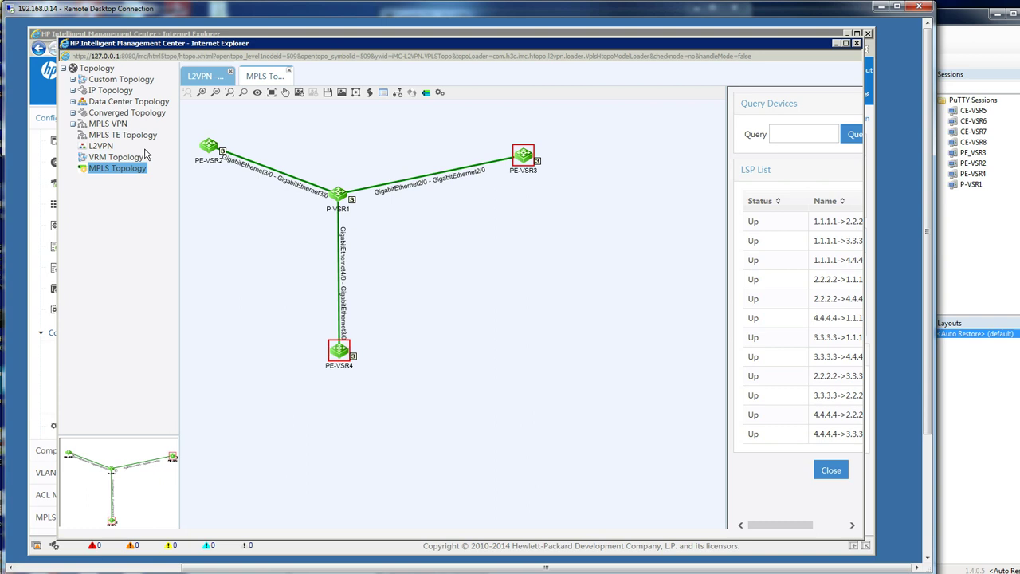
{"action": "left_click", "coordinate": [99, 147]}
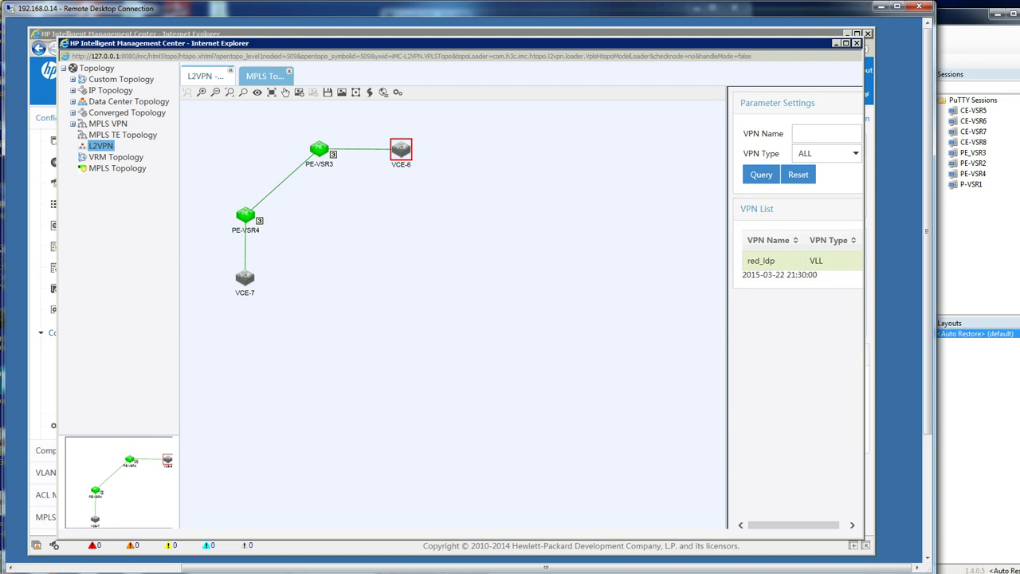
Check the network diagram briefly, then bring IMC back to the red_ldp VPN details
{"action": "key", "text": "alt+Tab"}
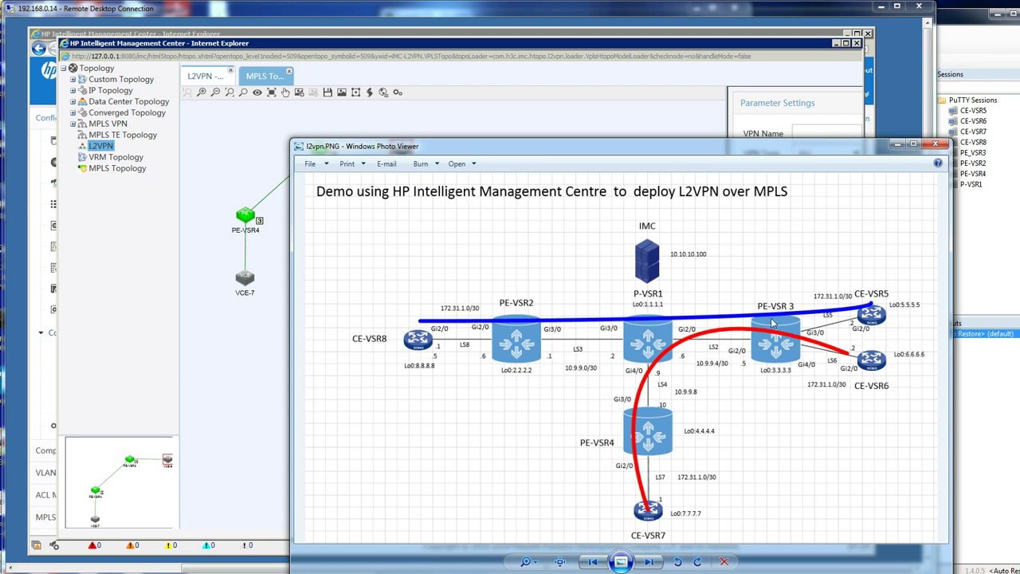
{"action": "left_click_drag", "start_coordinate": [716, 150], "coordinate": [716, 157]}
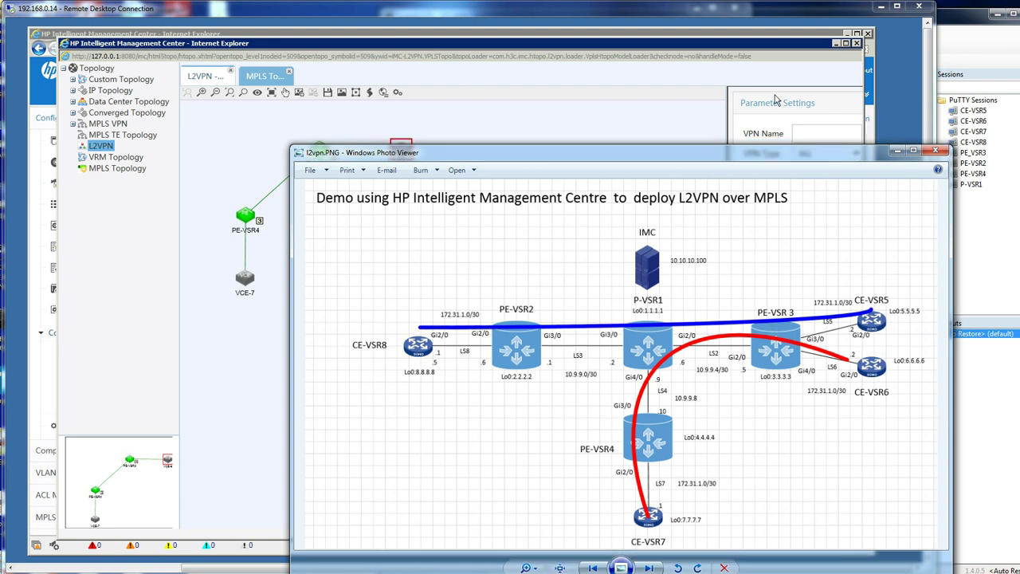
{"action": "left_click", "coordinate": [257, 34]}
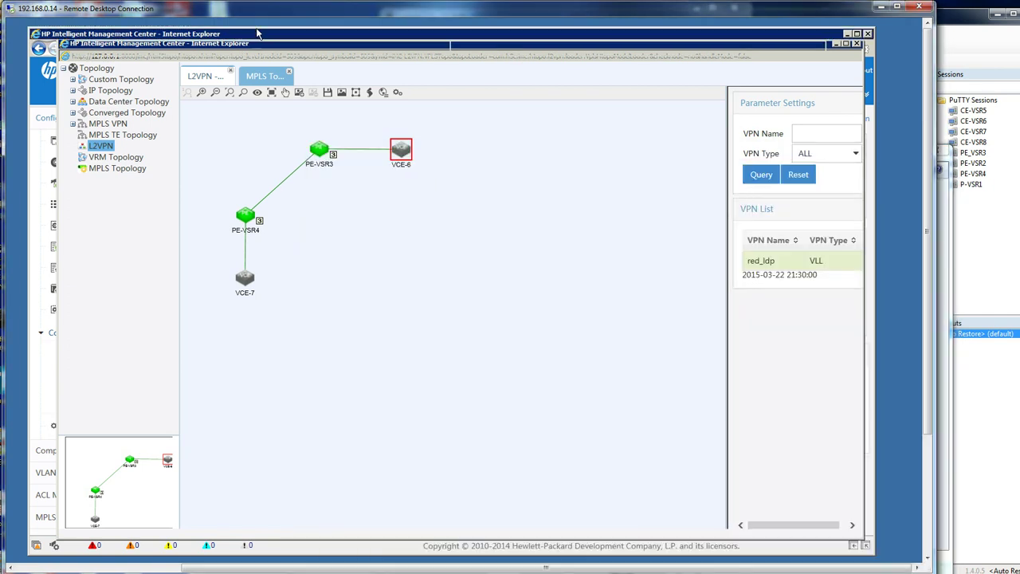
Launch Deploy VLLs from Service > L2VPN Manager > VPN Deployment
{"action": "mouse_move", "coordinate": [263, 96]}
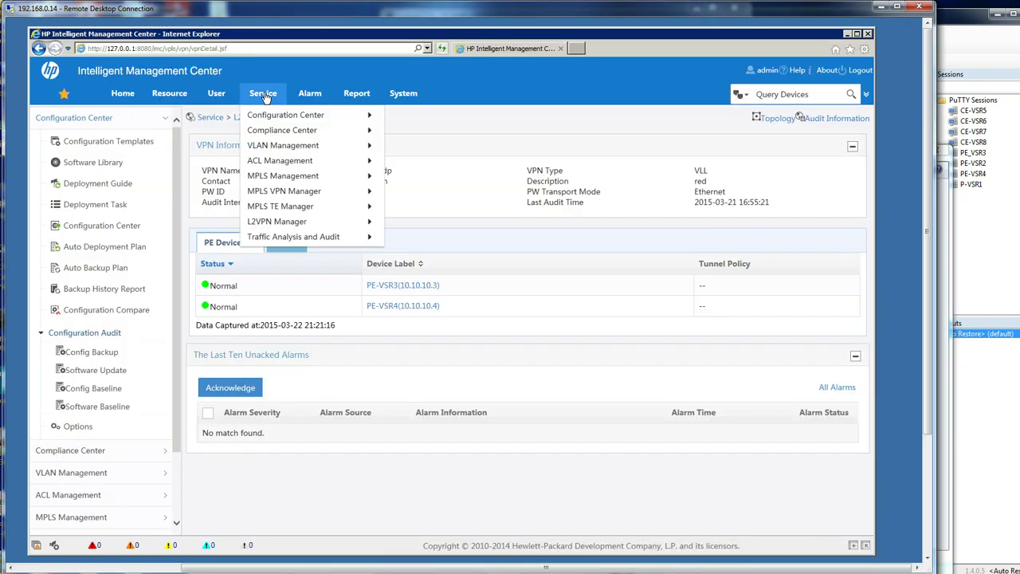
{"action": "mouse_move", "coordinate": [263, 227]}
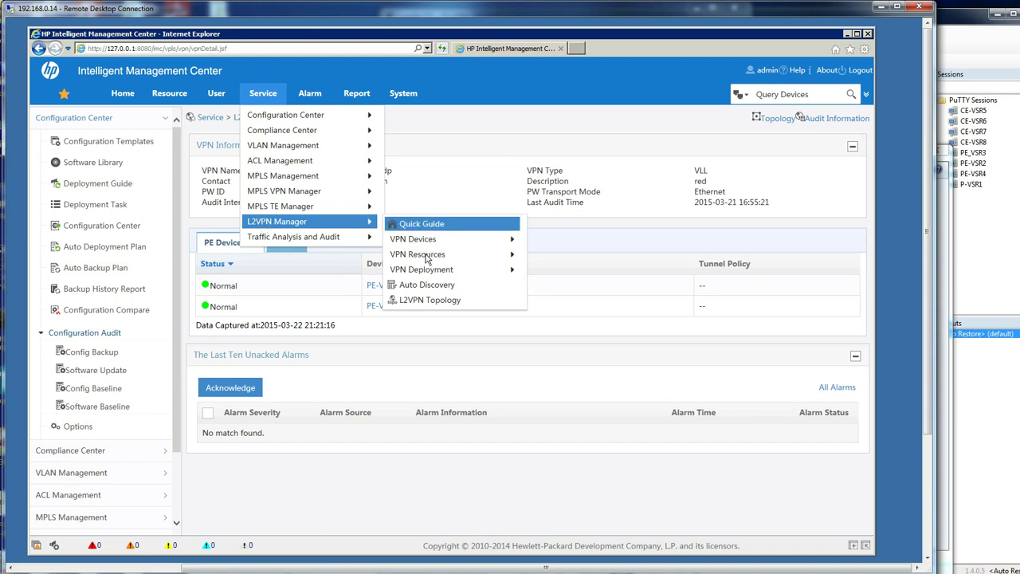
{"action": "mouse_move", "coordinate": [424, 273]}
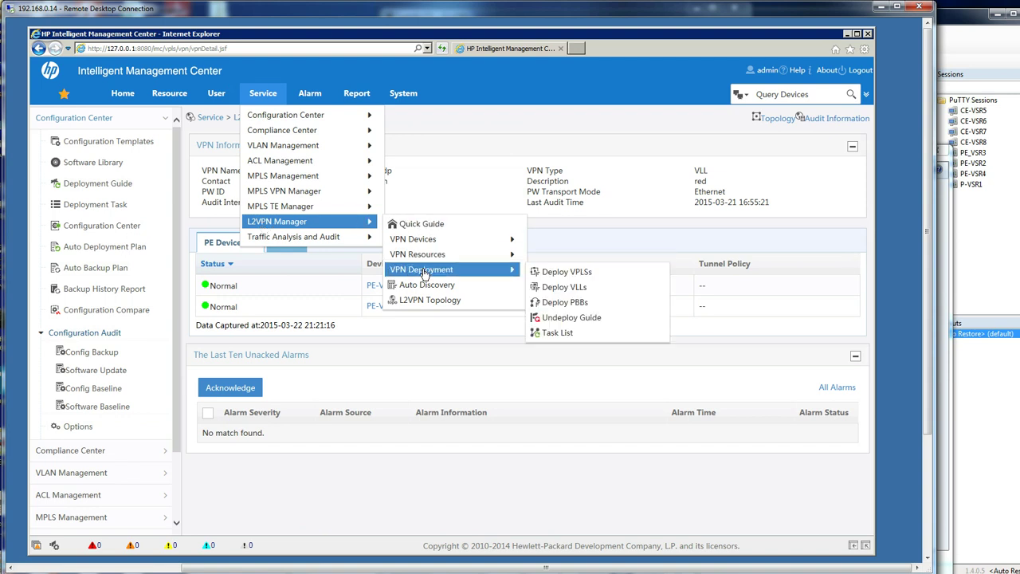
{"action": "left_click", "coordinate": [570, 293]}
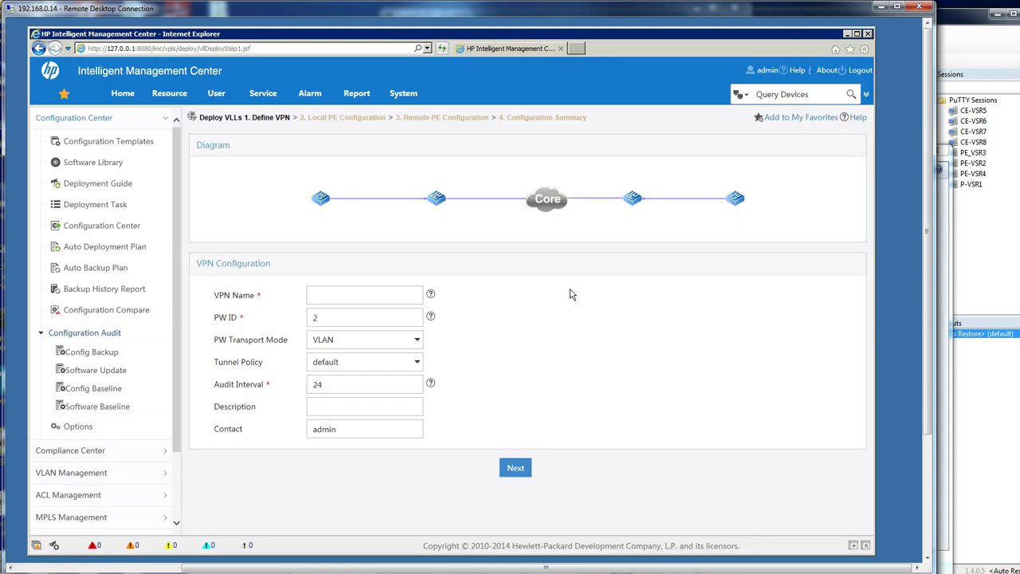
Define the VPN as blue_ldp with Ethernet PW transport mode and description 'blue'
{"action": "left_click", "coordinate": [414, 295]}
{"action": "type", "text": "blue_ldp"}
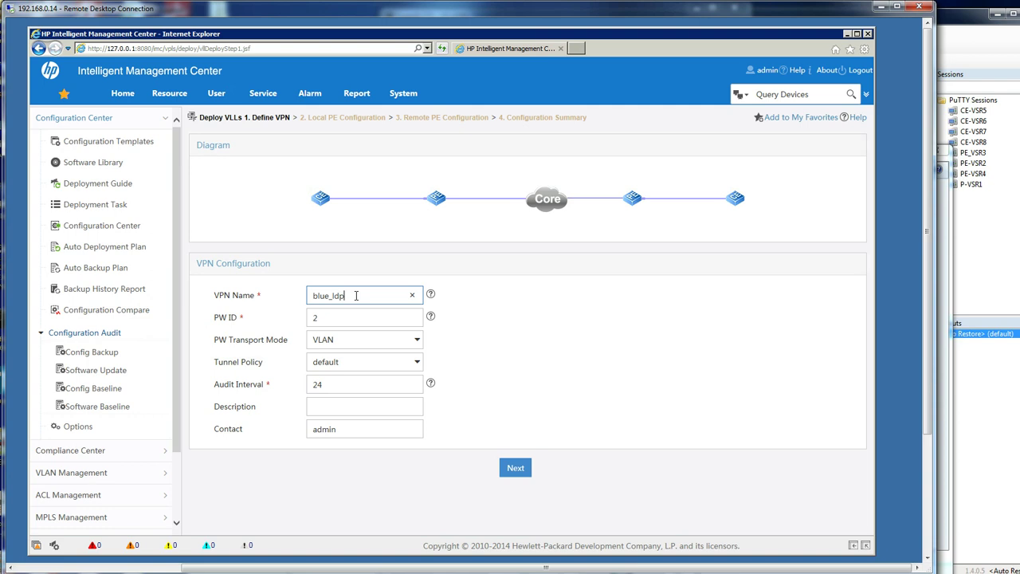
{"action": "left_click", "coordinate": [418, 340]}
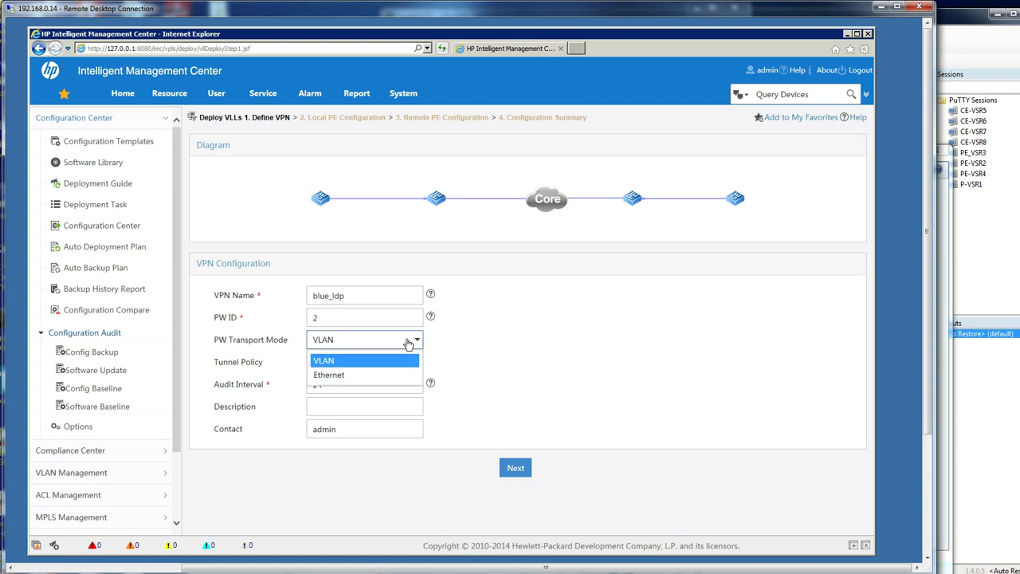
{"action": "left_click", "coordinate": [354, 375]}
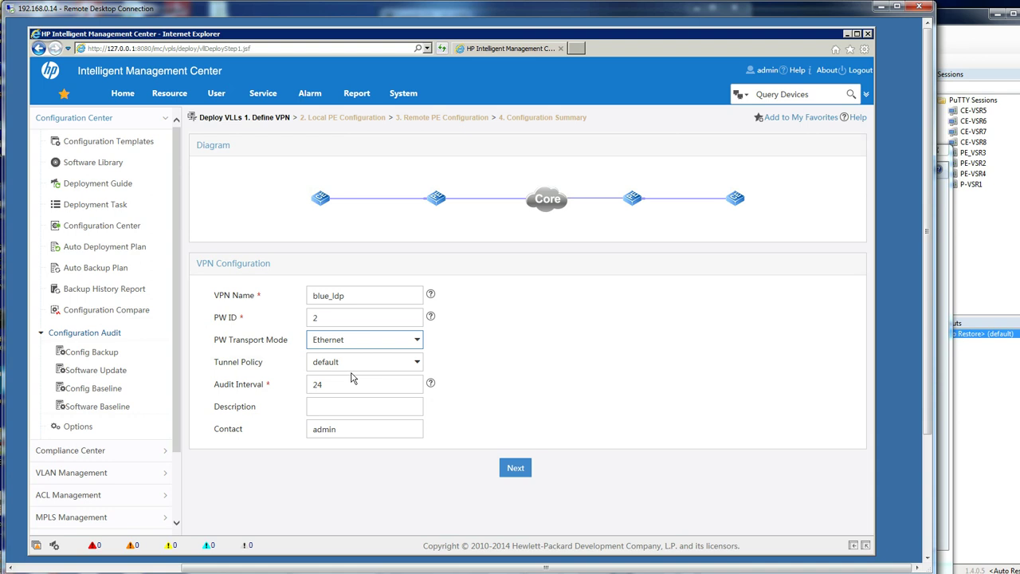
{"action": "left_click", "coordinate": [342, 406]}
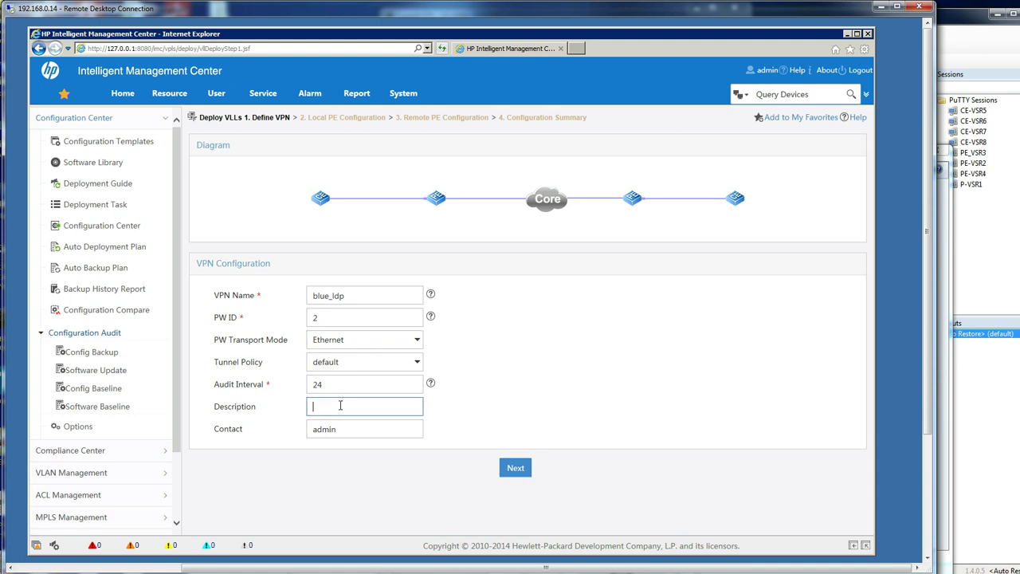
{"action": "type", "text": "blue"}
Advance to the Local PE Configuration step and consult the network diagram
{"action": "left_click", "coordinate": [515, 468]}
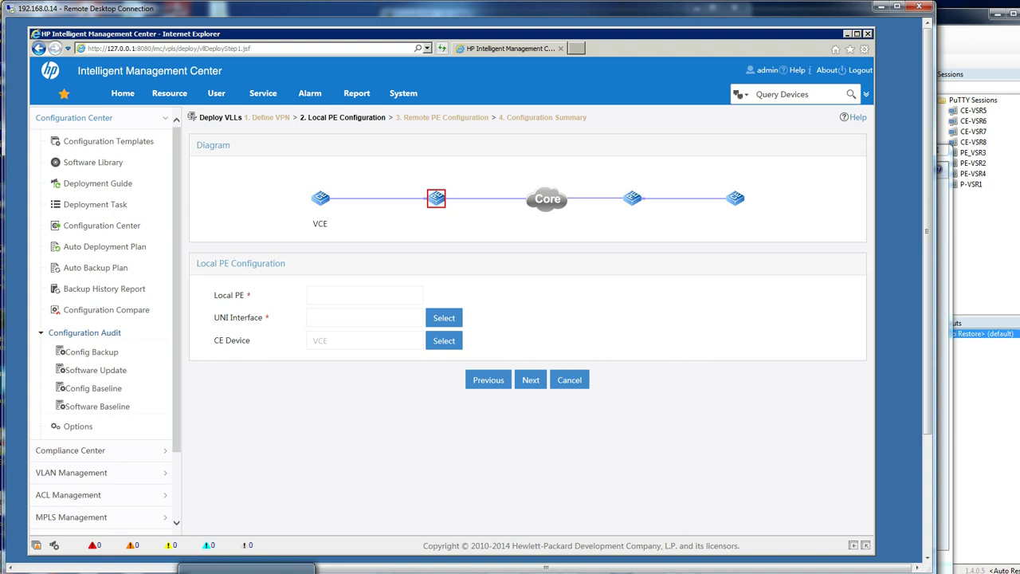
{"action": "key", "text": "alt+Tab"}
{"action": "left_click_drag", "start_coordinate": [610, 161], "coordinate": [616, 365]}
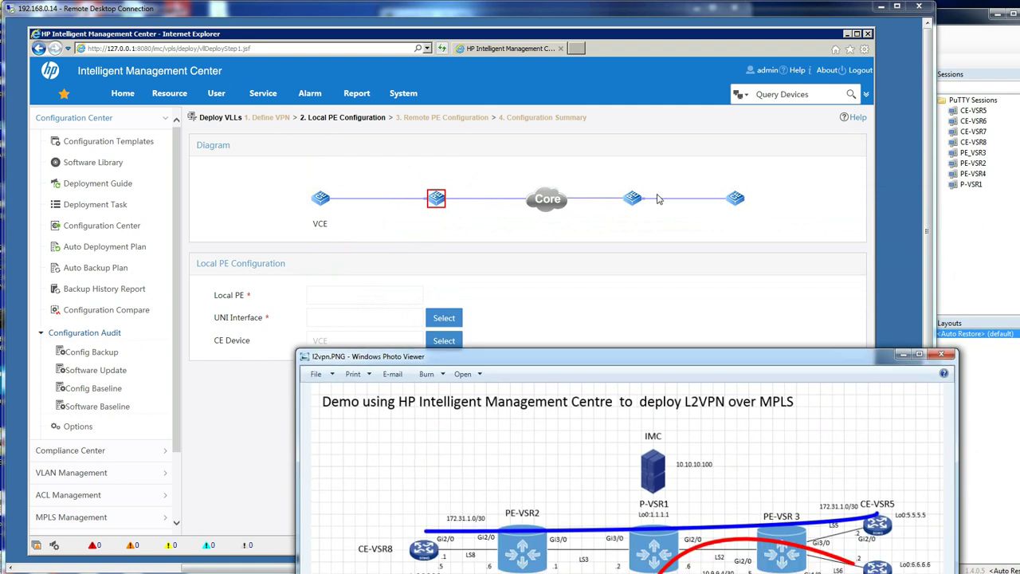
{"action": "left_click_drag", "start_coordinate": [718, 364], "coordinate": [794, 93]}
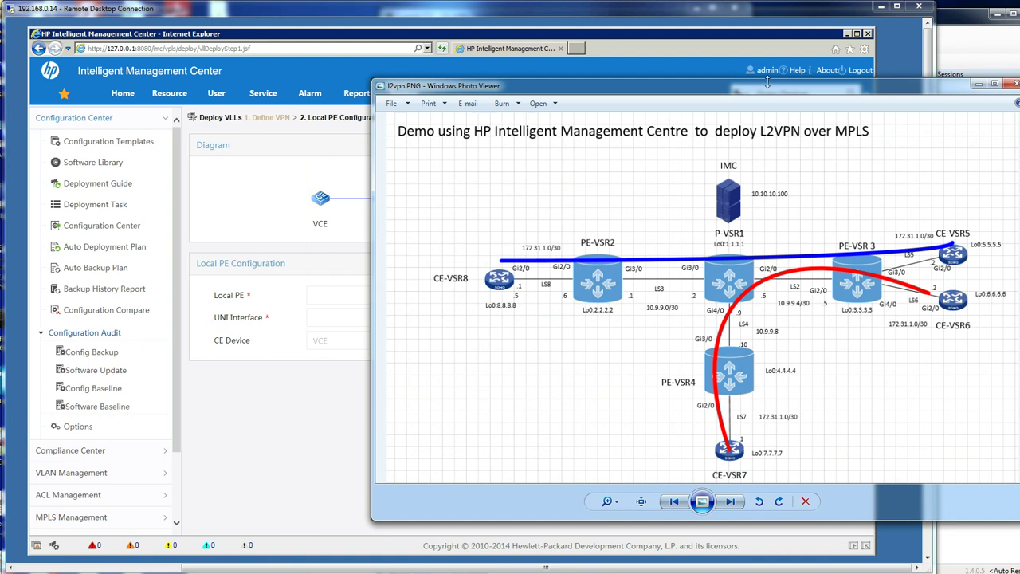
{"action": "left_click_drag", "start_coordinate": [767, 83], "coordinate": [757, 421]}
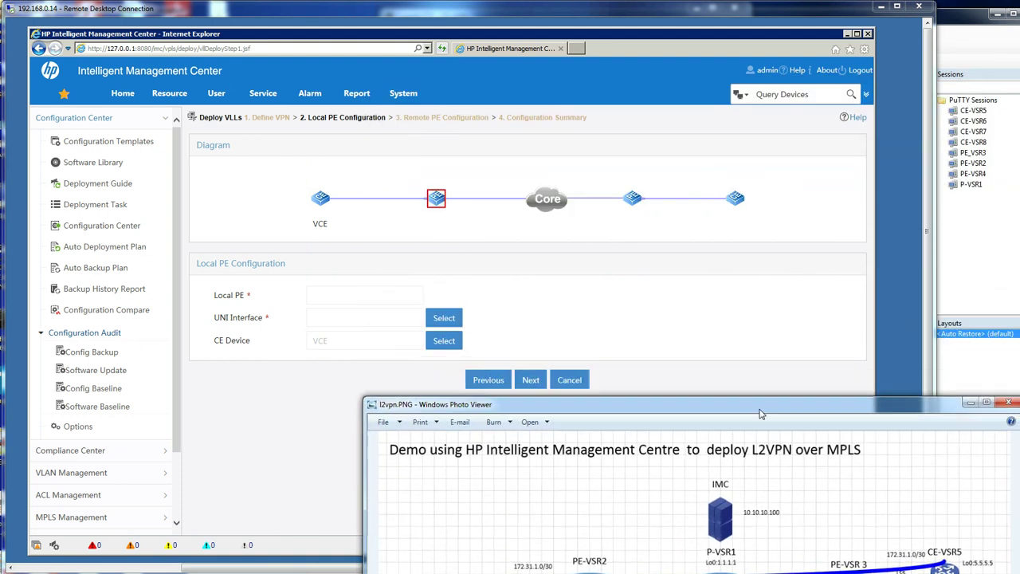
Choose GigabitEthernet2/0 on PE-VSR2 as the local UNI interface
{"action": "left_click", "coordinate": [448, 318]}
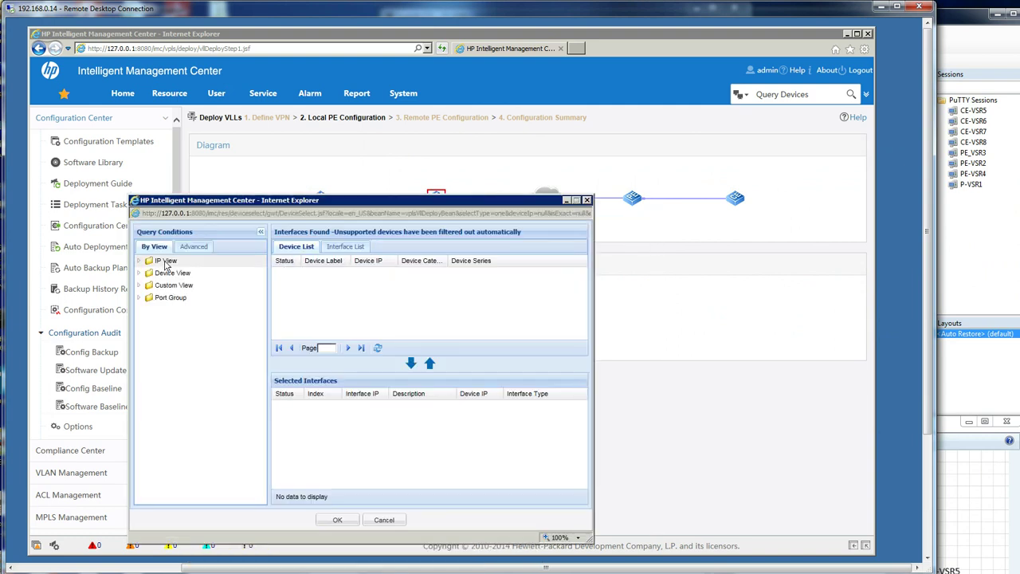
{"action": "left_click", "coordinate": [166, 263]}
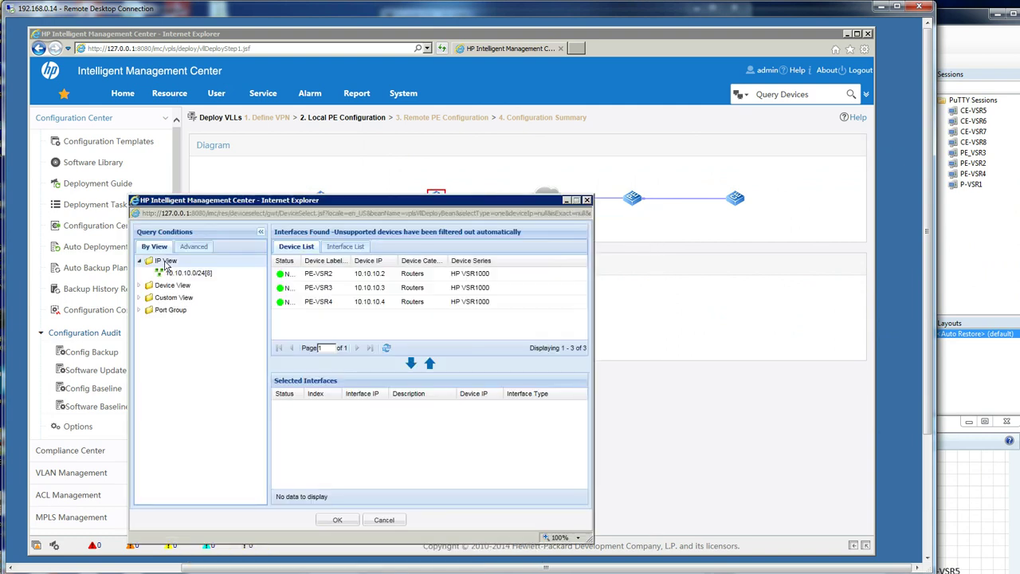
{"action": "double_click", "coordinate": [316, 277]}
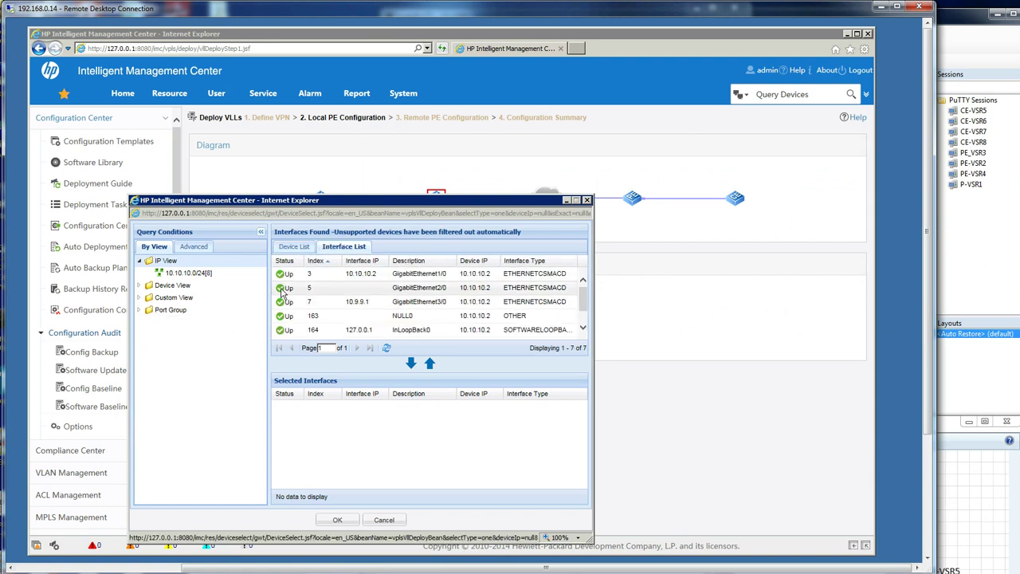
{"action": "left_click", "coordinate": [436, 291]}
{"action": "left_click", "coordinate": [411, 365]}
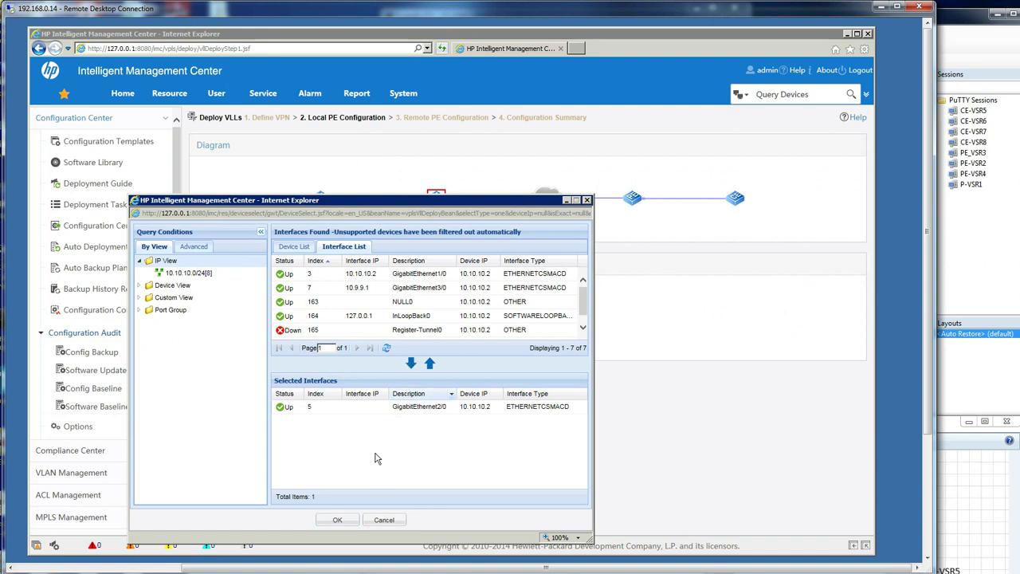
{"action": "left_click", "coordinate": [342, 520]}
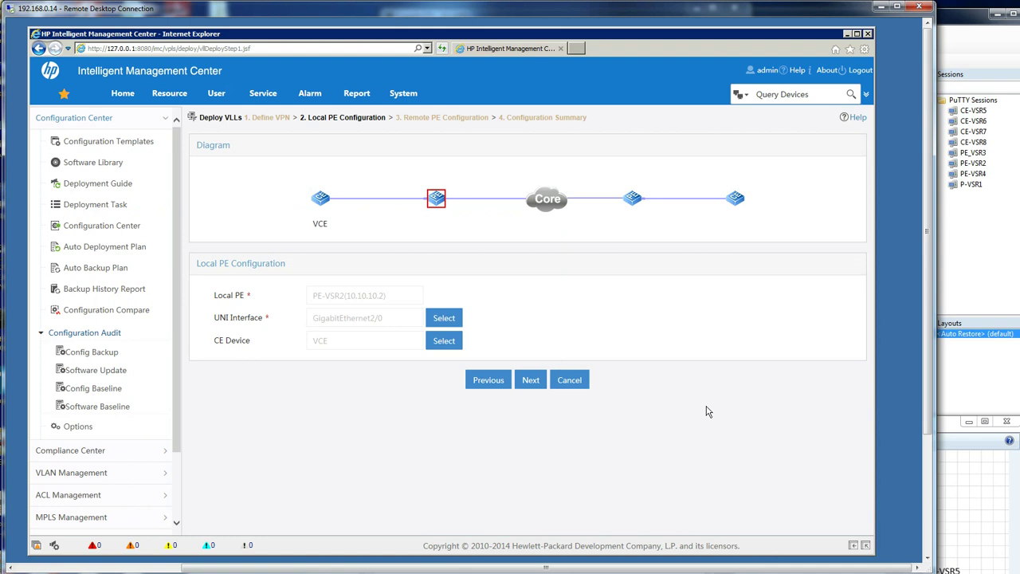
Pick CE-VRS8 (10.10.10.8) from the CE device list as the local CE
{"action": "left_click", "coordinate": [447, 342]}
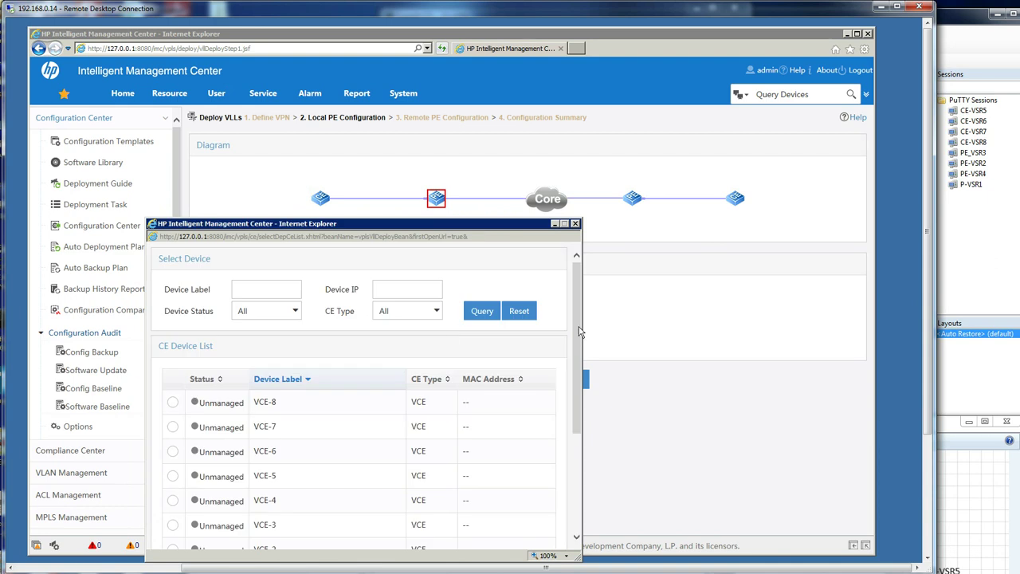
{"action": "left_click_drag", "start_coordinate": [580, 344], "coordinate": [579, 444]}
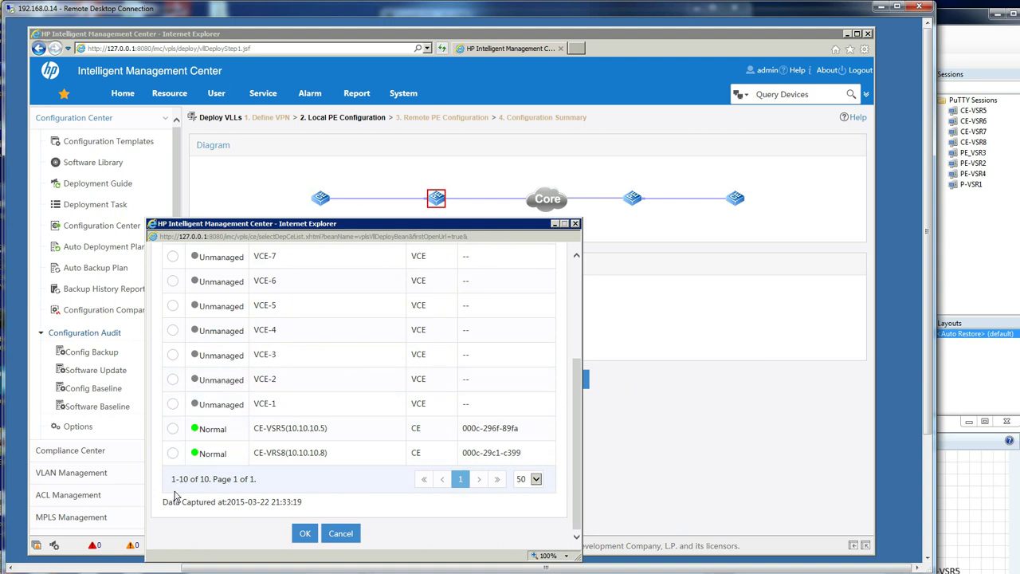
{"action": "left_click", "coordinate": [173, 453]}
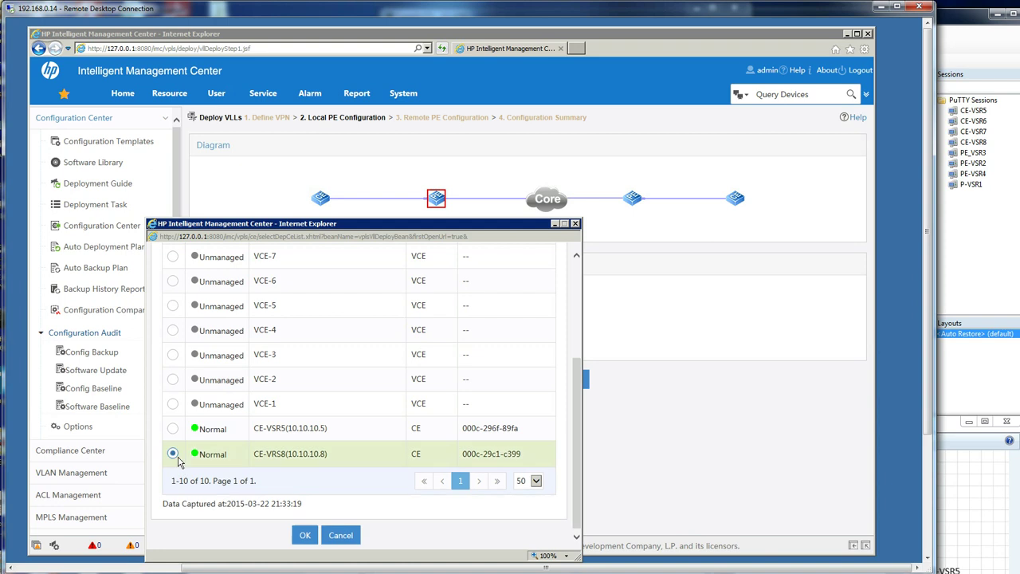
{"action": "left_click", "coordinate": [305, 535]}
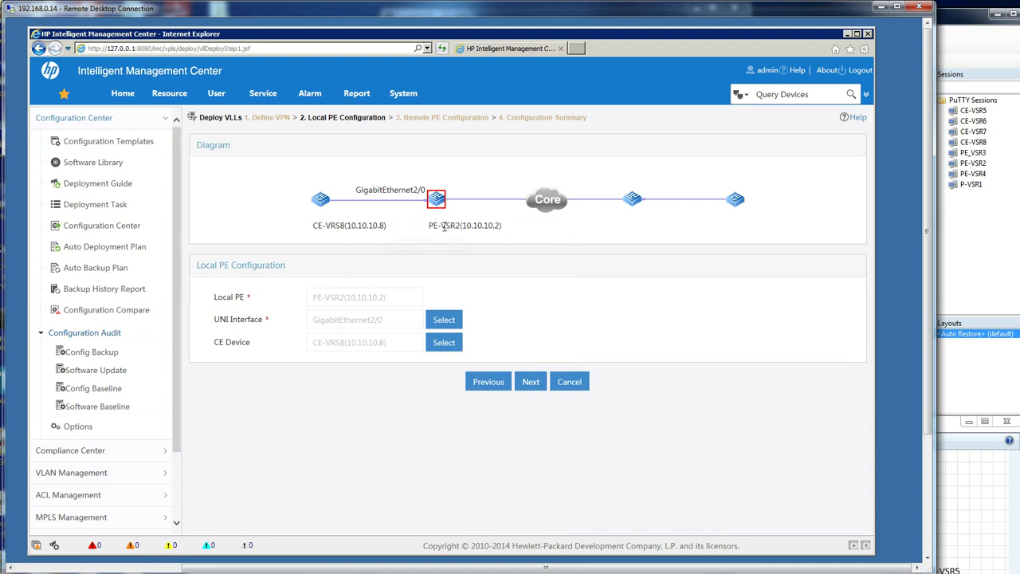
On the Remote PE step, choose GigabitEthernet3/0 on PE-VSR3 (10.10.10.3) as UNI interface
{"action": "left_click", "coordinate": [529, 381]}
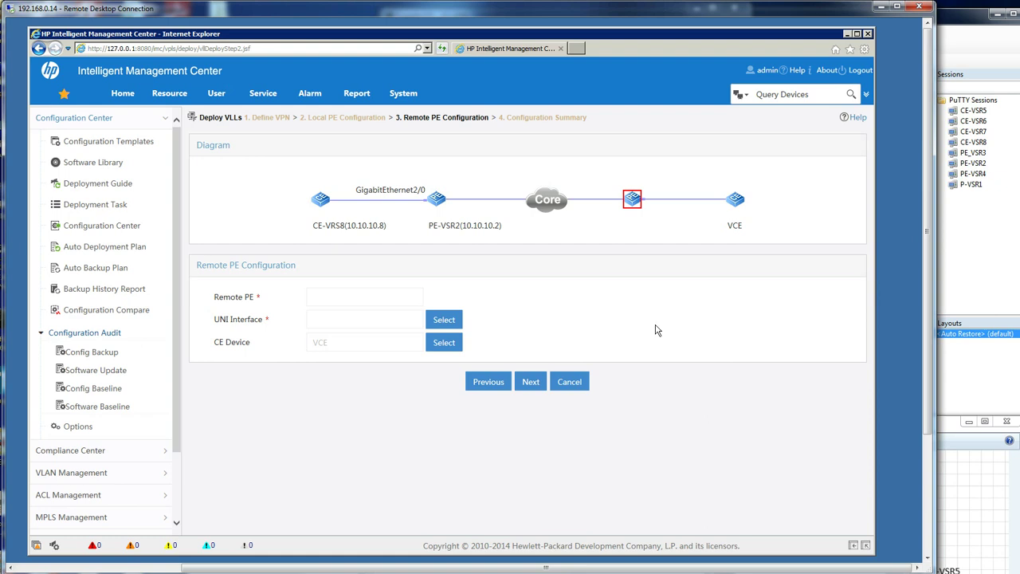
{"action": "left_click", "coordinate": [447, 322]}
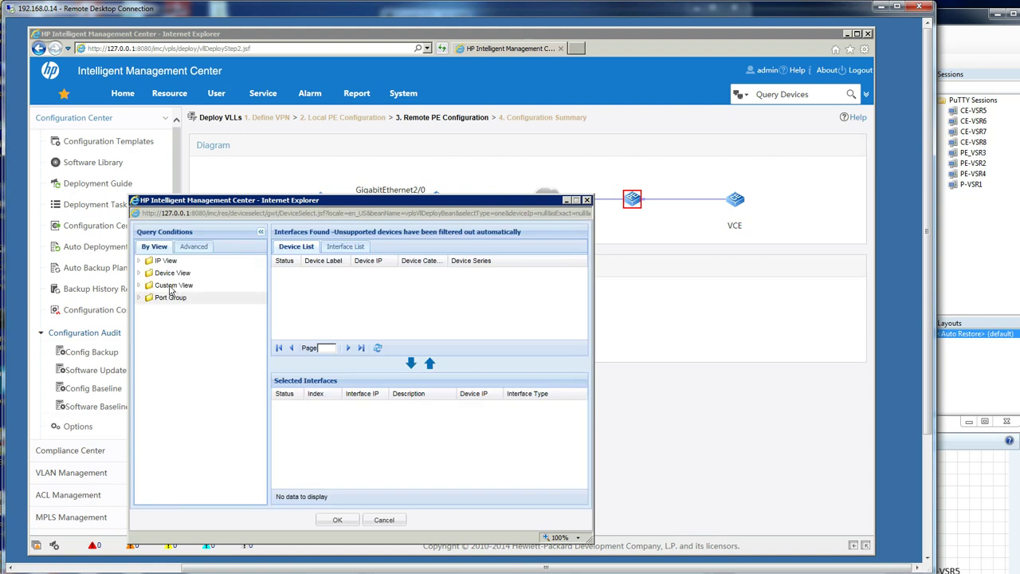
{"action": "left_click", "coordinate": [166, 261]}
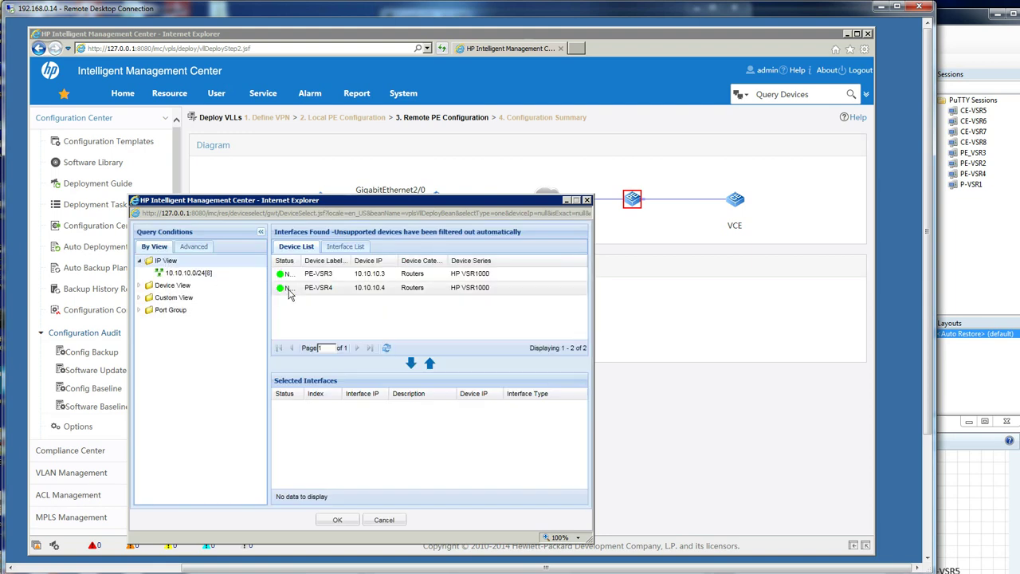
{"action": "left_click", "coordinate": [412, 364]}
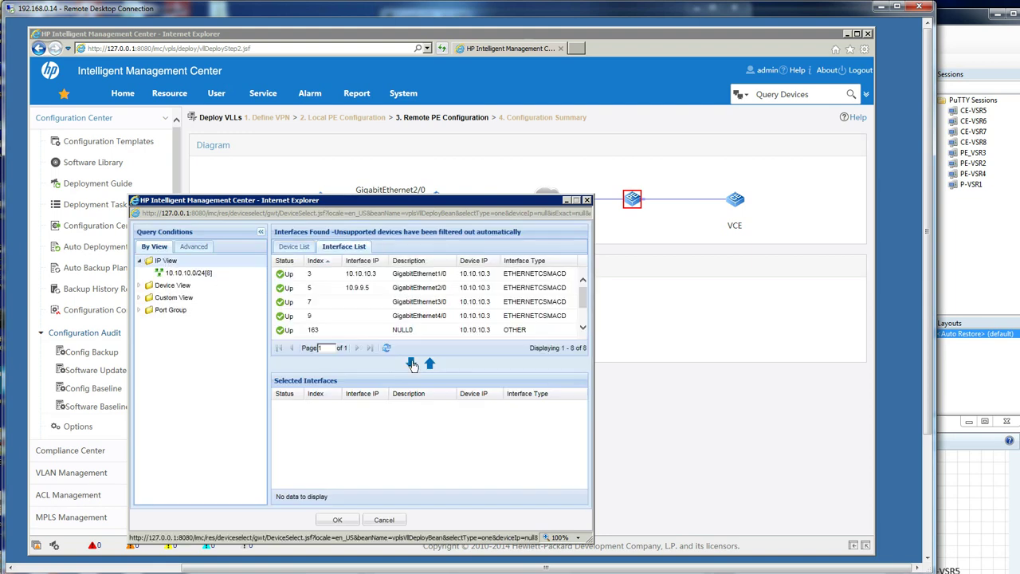
{"action": "left_click", "coordinate": [295, 306]}
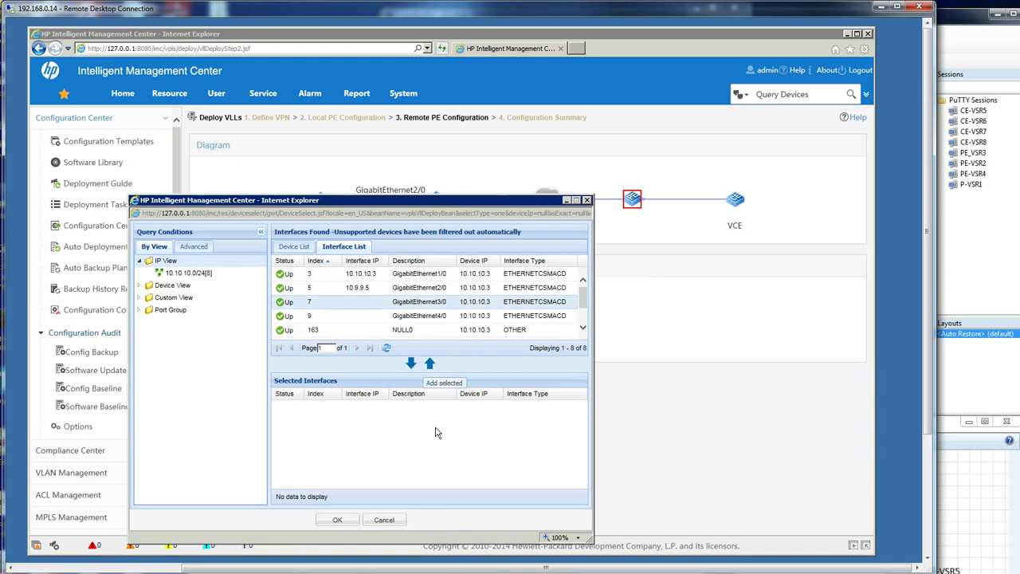
{"action": "left_click", "coordinate": [351, 520]}
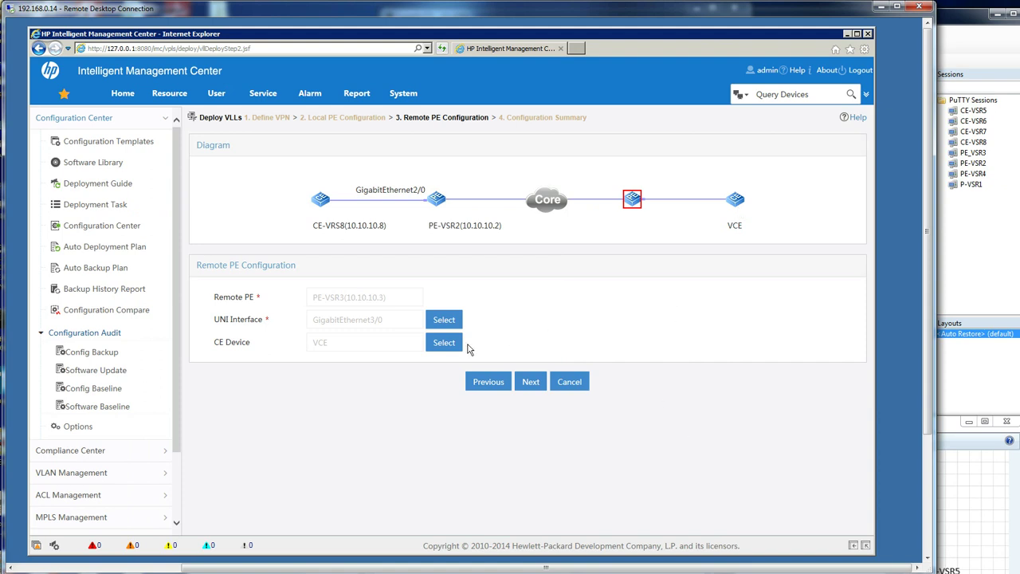
Choose CE-VSR5 (10.10.10.5) as the remote CE device for PE-VSR3's GigabitEthernet3/0
{"action": "left_click", "coordinate": [447, 345]}
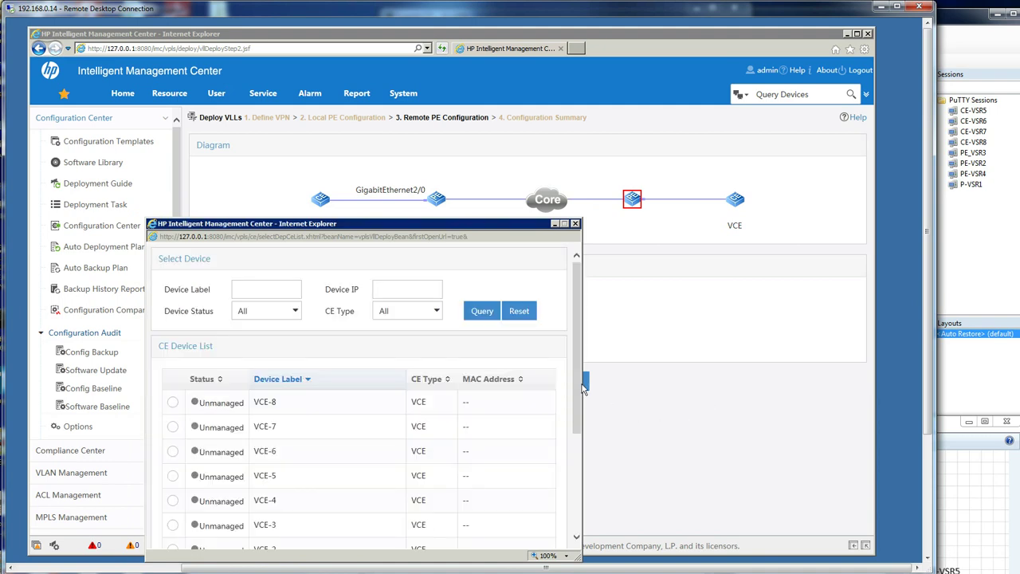
{"action": "left_click_drag", "start_coordinate": [579, 386], "coordinate": [580, 482]}
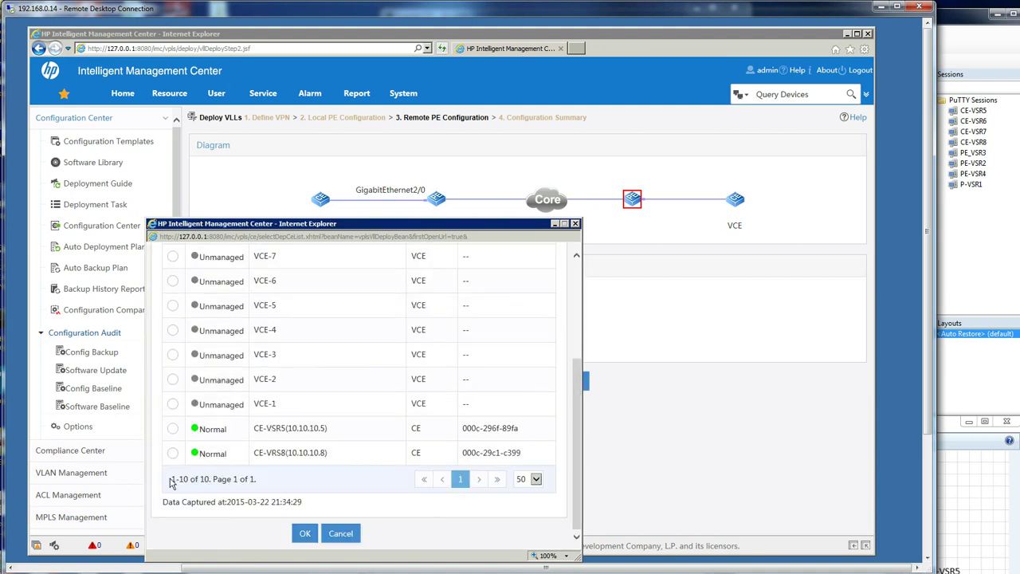
{"action": "left_click", "coordinate": [173, 430]}
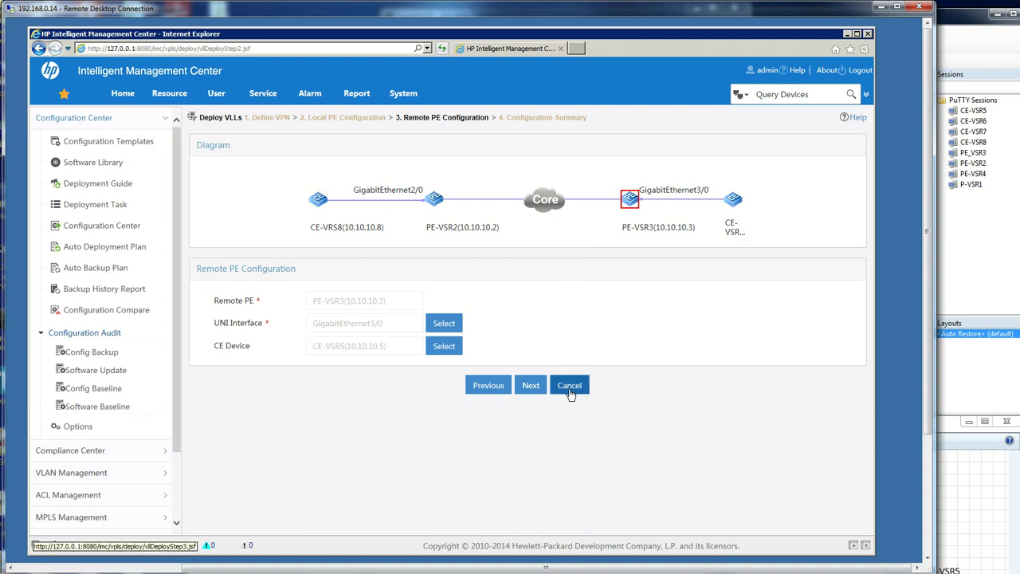
Advance to the Configuration Summary and scroll to the PE-VSR2 and PE-VSR3 xconnect commands
{"action": "left_click", "coordinate": [531, 385]}
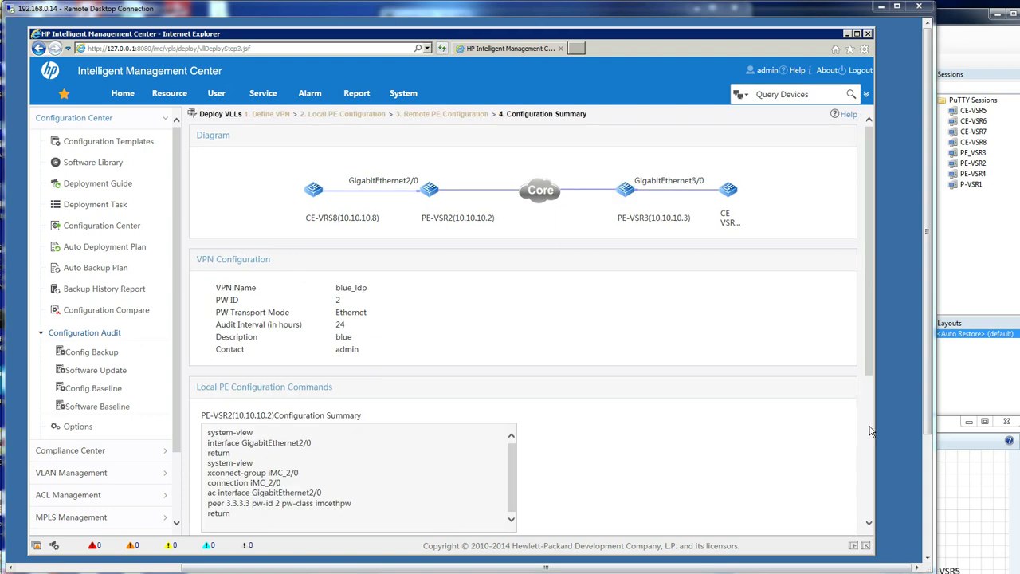
{"action": "left_click_drag", "start_coordinate": [871, 343], "coordinate": [864, 385]}
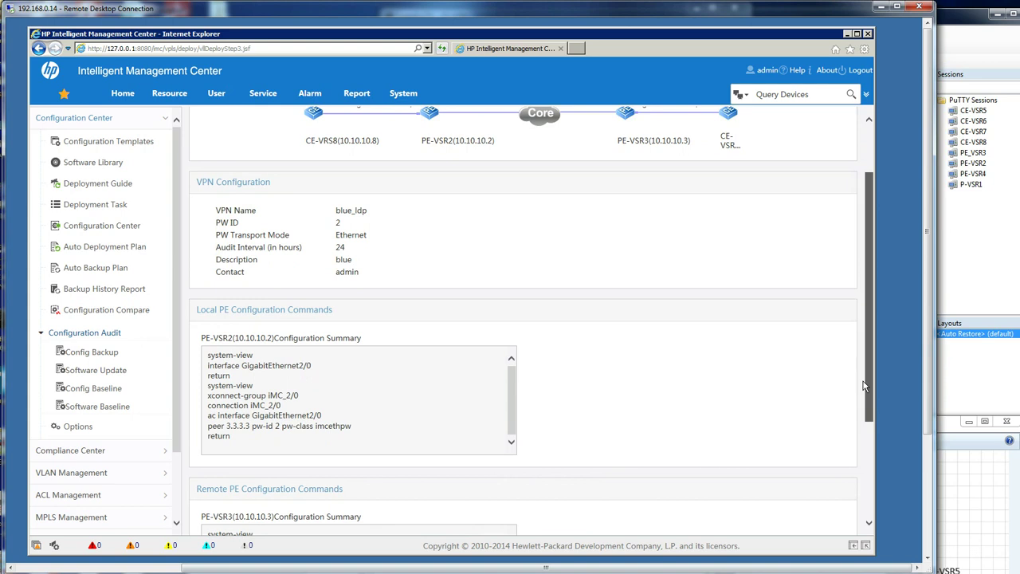
{"action": "left_click_drag", "start_coordinate": [865, 386], "coordinate": [868, 507]}
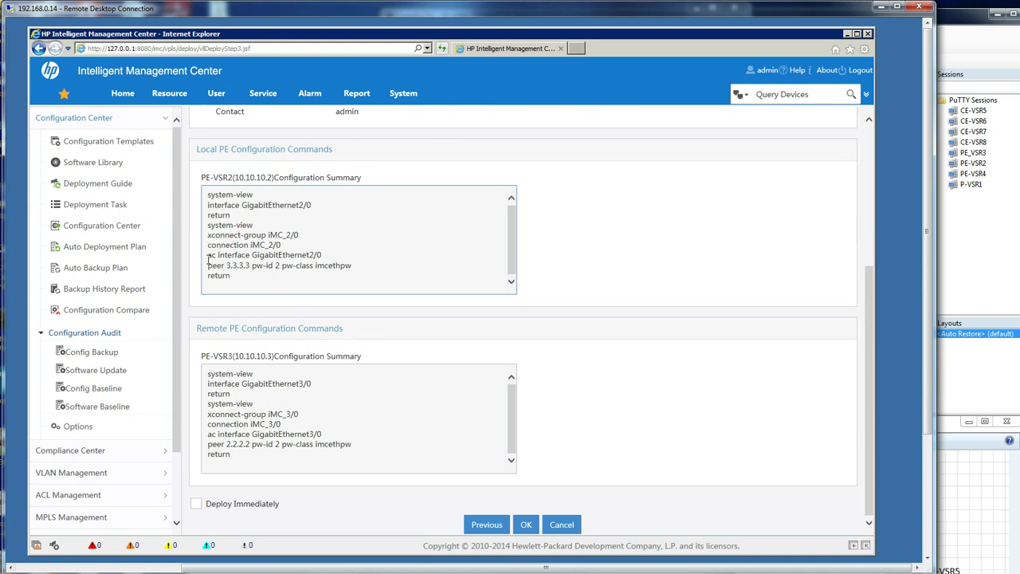
Review the peer 3.3.3.3, peer 2.2.2.2 and ac interface commands, then deploy blue_ldp immediately
{"action": "left_click_drag", "start_coordinate": [209, 255], "coordinate": [215, 256]}
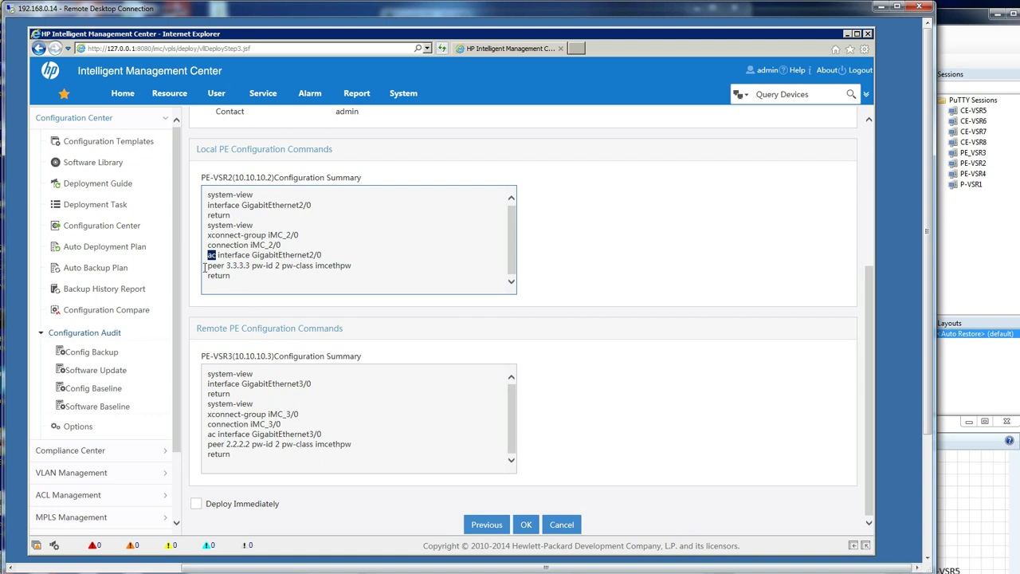
{"action": "left_click", "coordinate": [210, 266]}
{"action": "left_click_drag", "start_coordinate": [218, 266], "coordinate": [251, 266]}
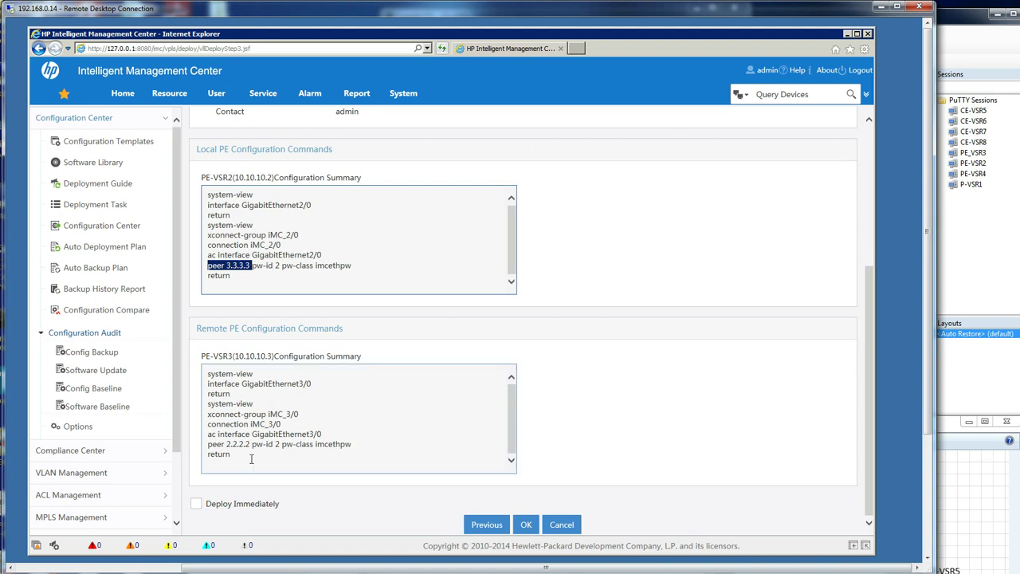
{"action": "left_click_drag", "start_coordinate": [207, 444], "coordinate": [250, 445]}
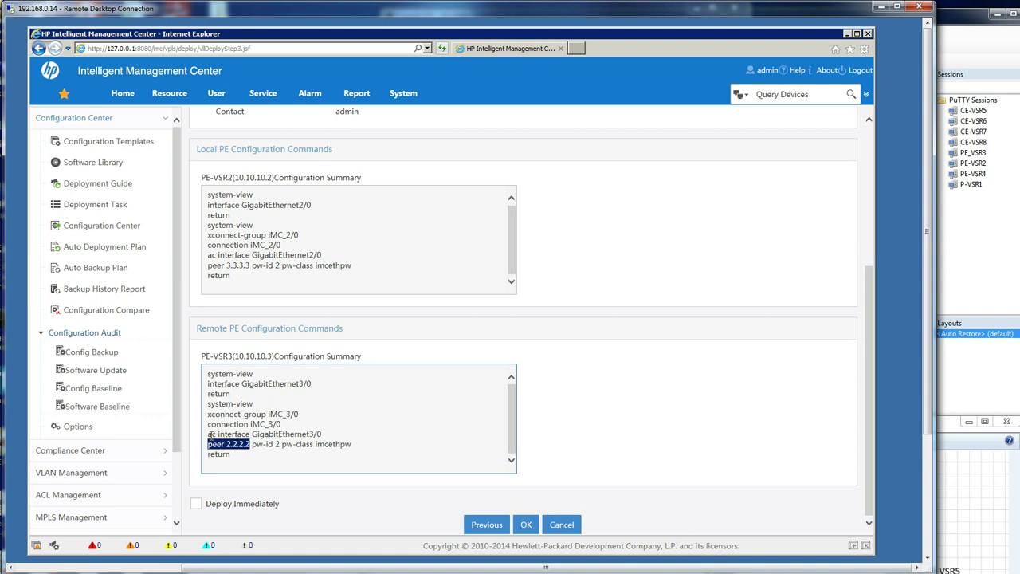
{"action": "left_click_drag", "start_coordinate": [210, 434], "coordinate": [324, 435]}
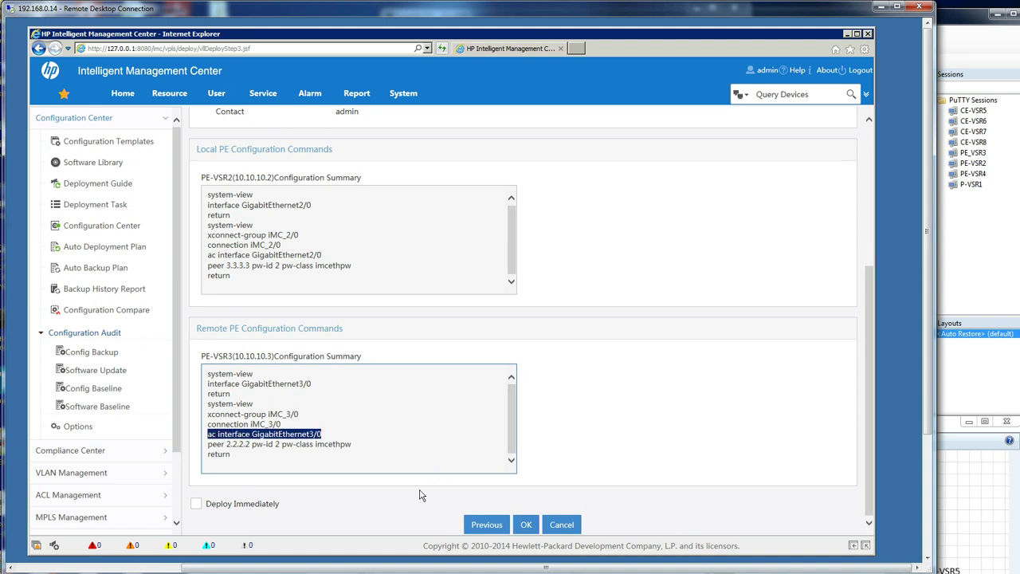
{"action": "left_click", "coordinate": [196, 506]}
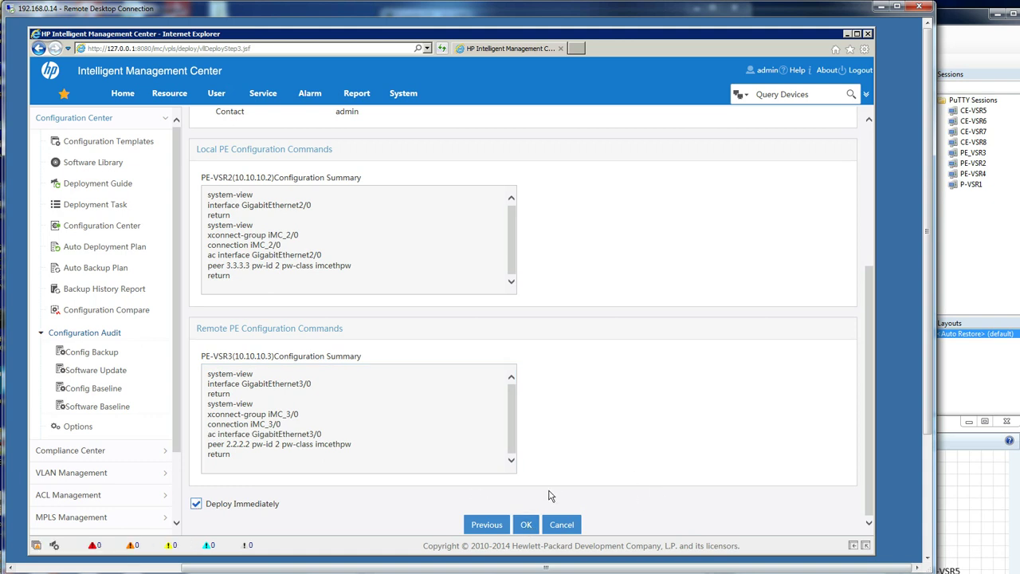
{"action": "left_click", "coordinate": [527, 526]}
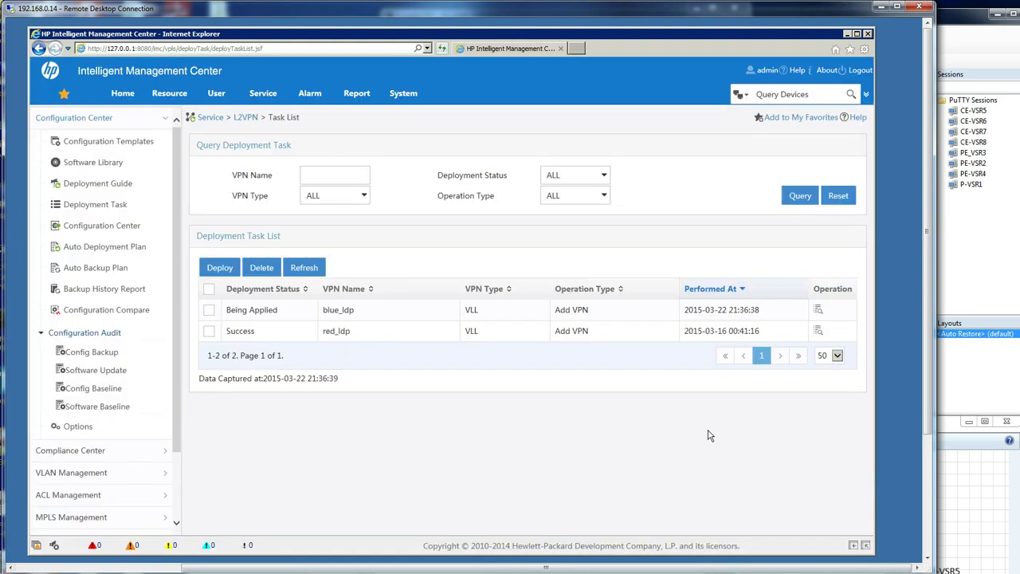
Refresh the Deployment Task List until blue_ldp's task shows Success
{"action": "left_click", "coordinate": [311, 273]}
Open the Network Topology's L2VPN view and display the blue_ldp VPN
{"action": "left_click", "coordinate": [169, 93]}
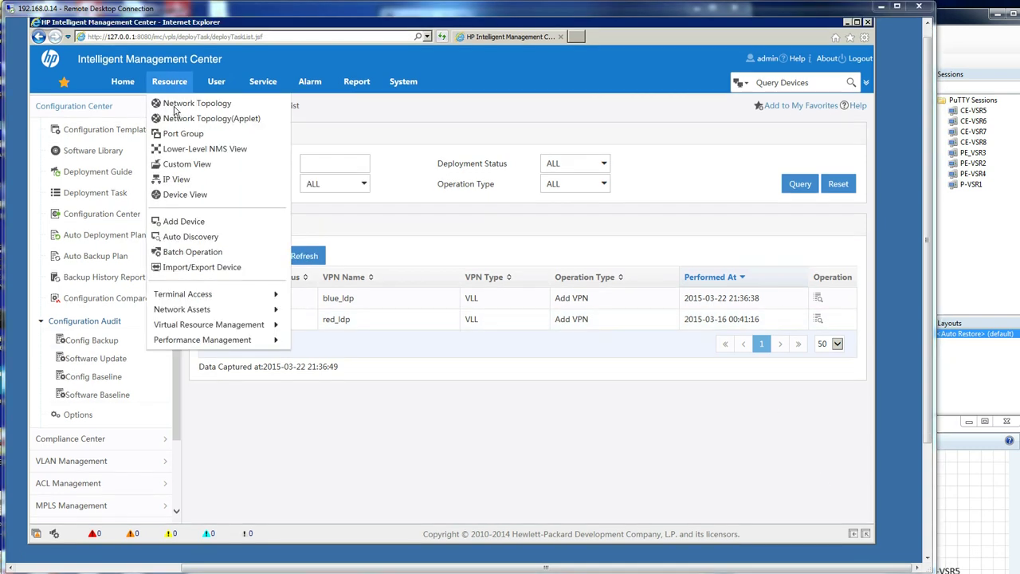
{"action": "left_click", "coordinate": [177, 107]}
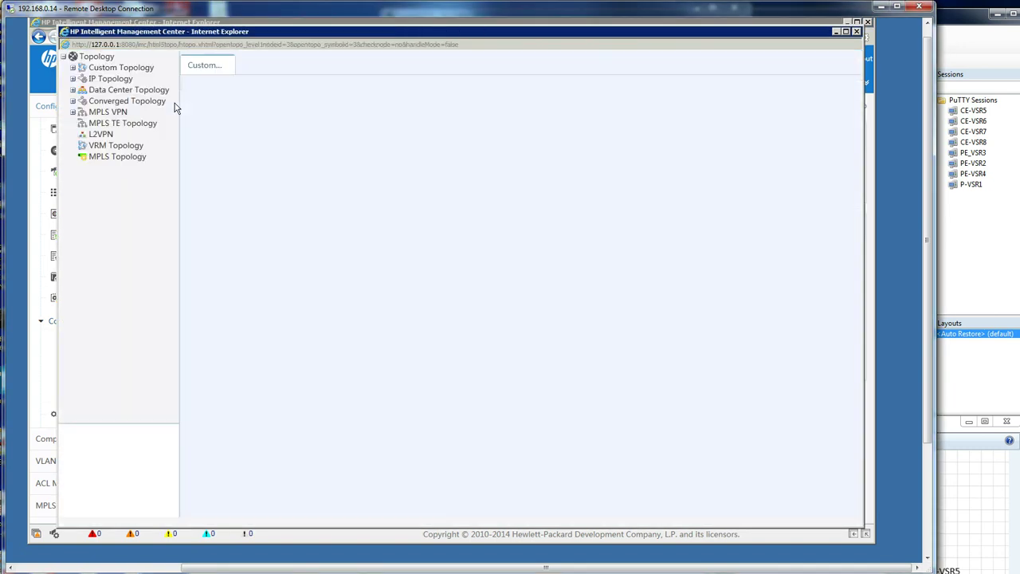
{"action": "left_click", "coordinate": [100, 135]}
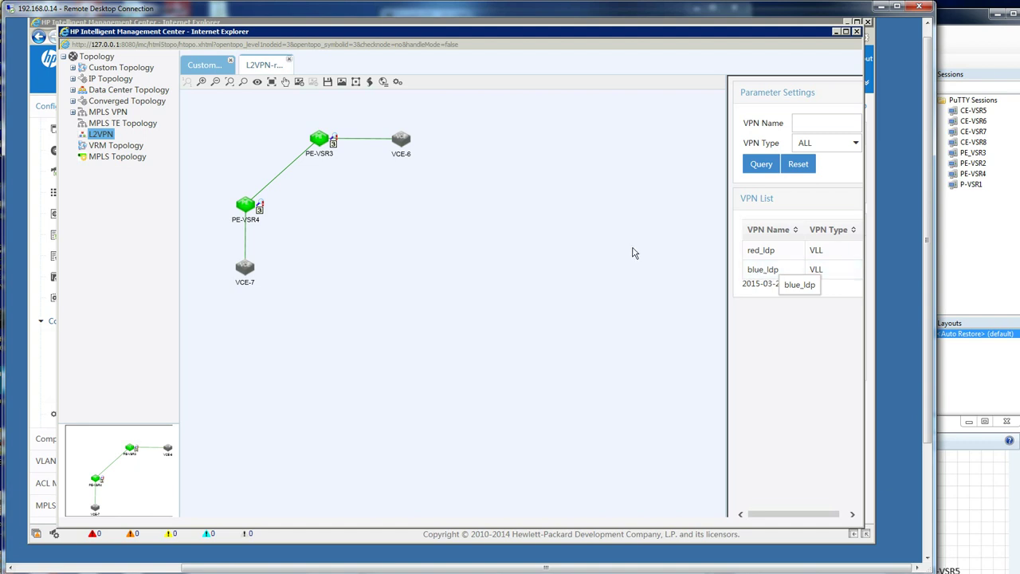
{"action": "left_click", "coordinate": [762, 252]}
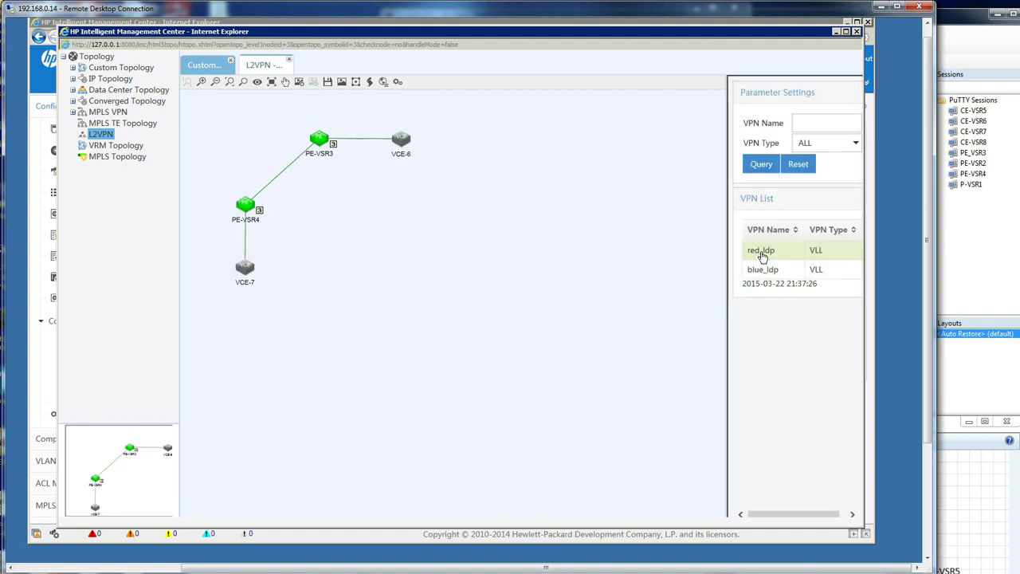
{"action": "left_click", "coordinate": [764, 271]}
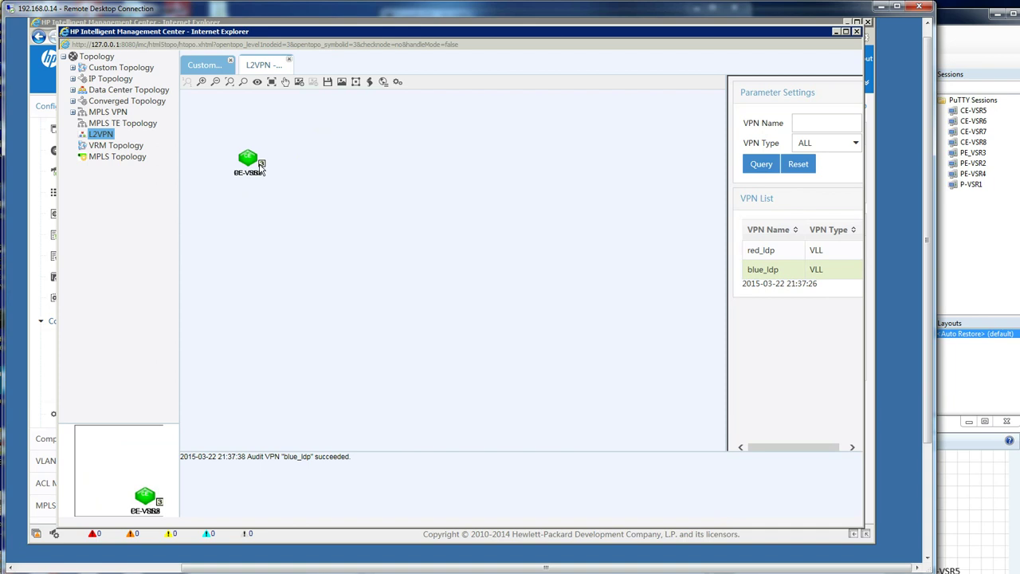
Arrange the nodes in a row: CE-VRS8, PE-VSR2, PE-VSR3, CE-VSR5
{"action": "left_click_drag", "start_coordinate": [253, 159], "coordinate": [358, 148]}
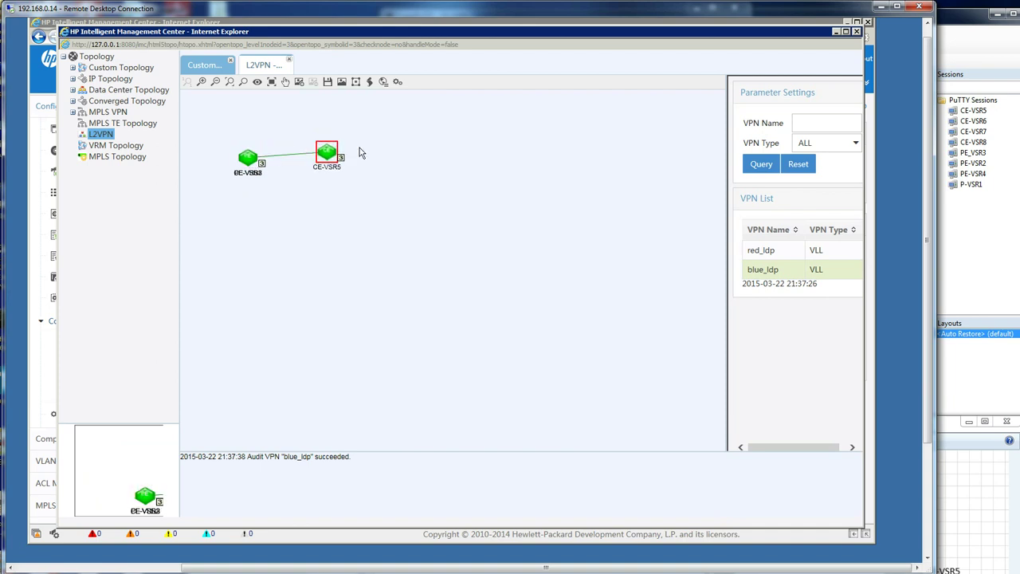
{"action": "left_click", "coordinate": [249, 159]}
{"action": "left_click_drag", "start_coordinate": [257, 167], "coordinate": [339, 224]}
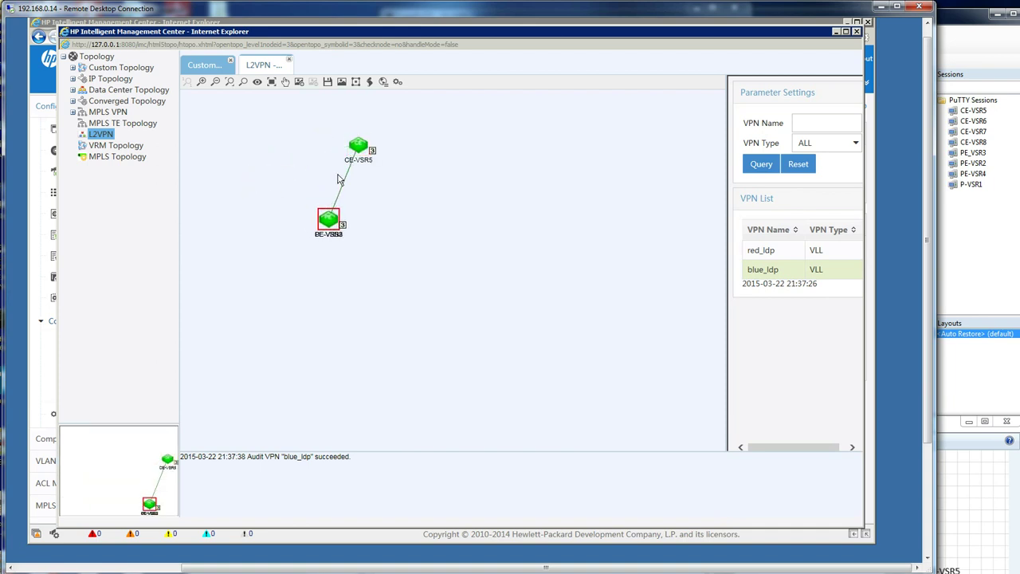
{"action": "left_click_drag", "start_coordinate": [358, 147], "coordinate": [325, 146]}
{"action": "left_click_drag", "start_coordinate": [327, 227], "coordinate": [246, 224]}
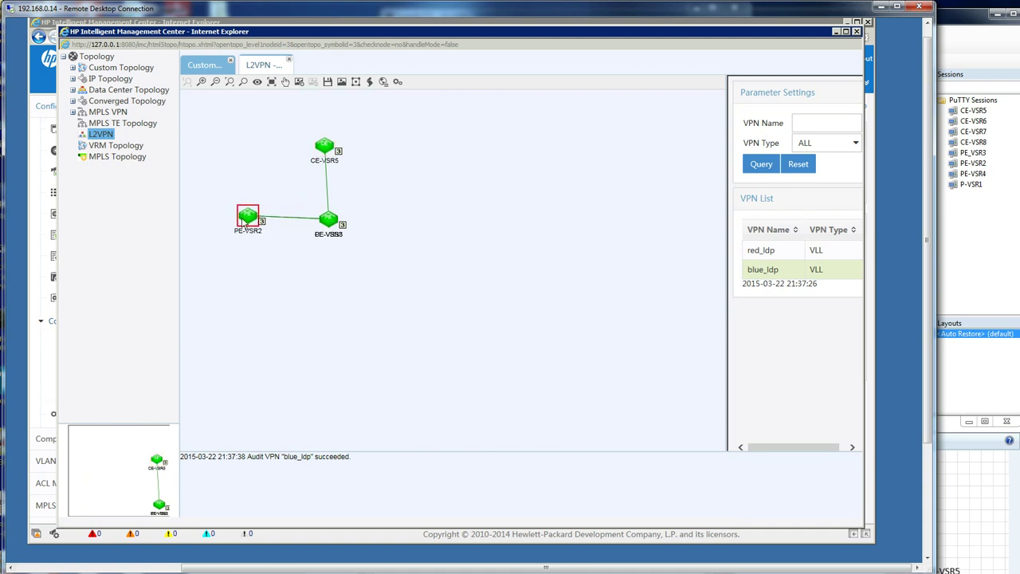
{"action": "left_click_drag", "start_coordinate": [327, 220], "coordinate": [408, 148]}
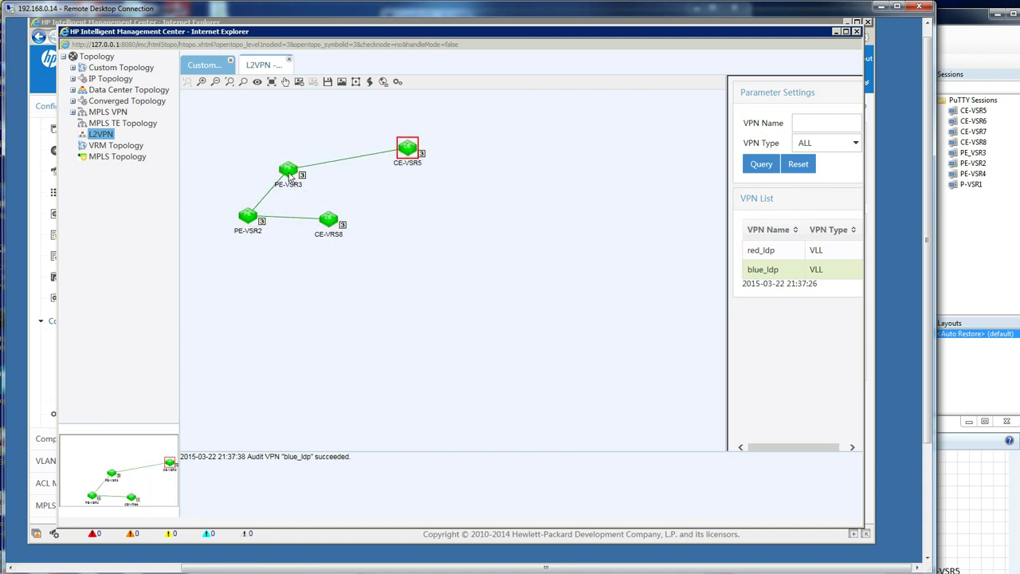
{"action": "left_click_drag", "start_coordinate": [288, 170], "coordinate": [357, 160]}
{"action": "left_click_drag", "start_coordinate": [250, 221], "coordinate": [284, 157]}
{"action": "left_click_drag", "start_coordinate": [336, 225], "coordinate": [224, 156]}
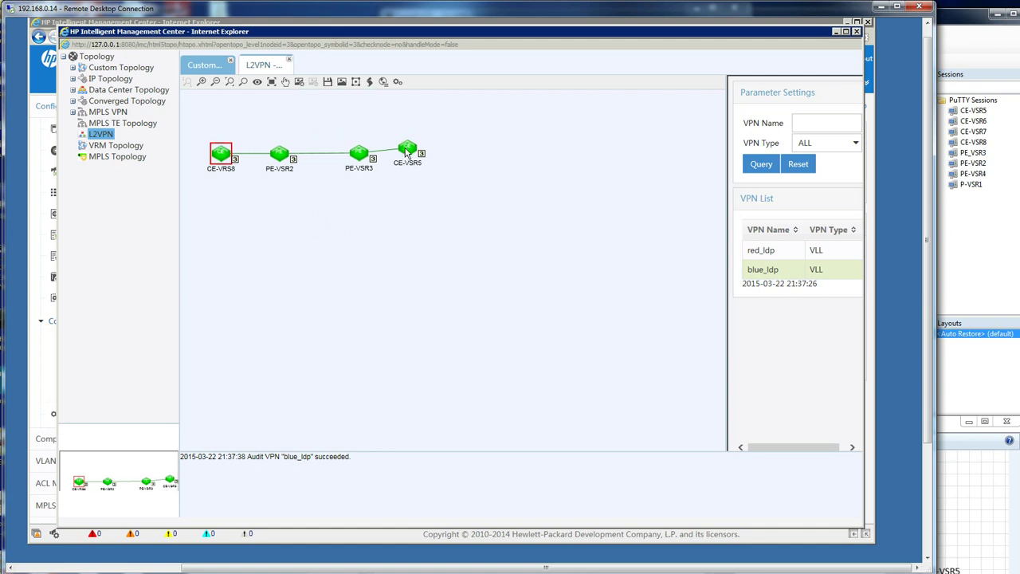
{"action": "left_click_drag", "start_coordinate": [407, 153], "coordinate": [414, 156]}
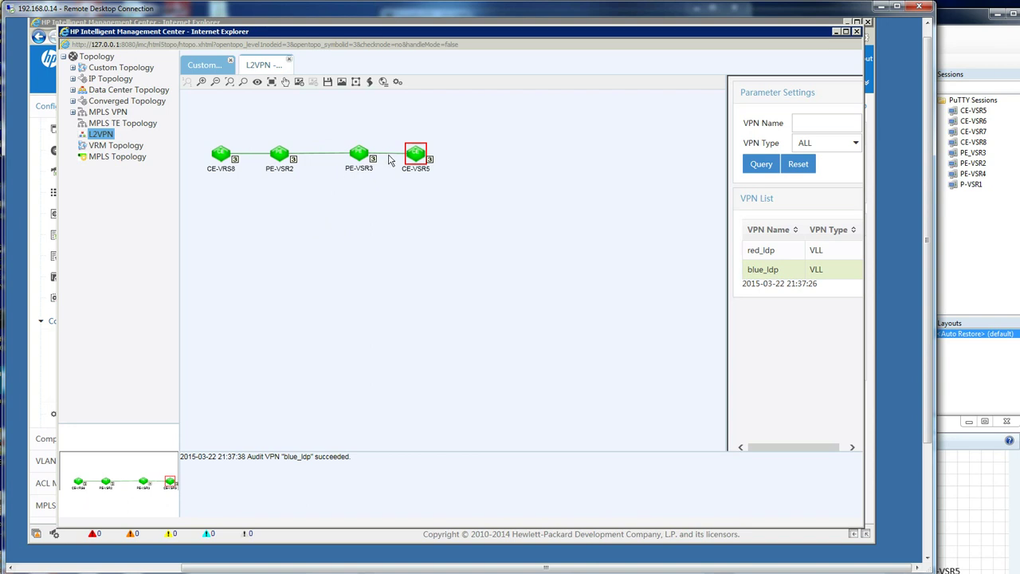
View the CE-VSR5 device details, then dismiss them
{"action": "left_click", "coordinate": [389, 159]}
{"action": "mouse_move", "coordinate": [386, 158]}
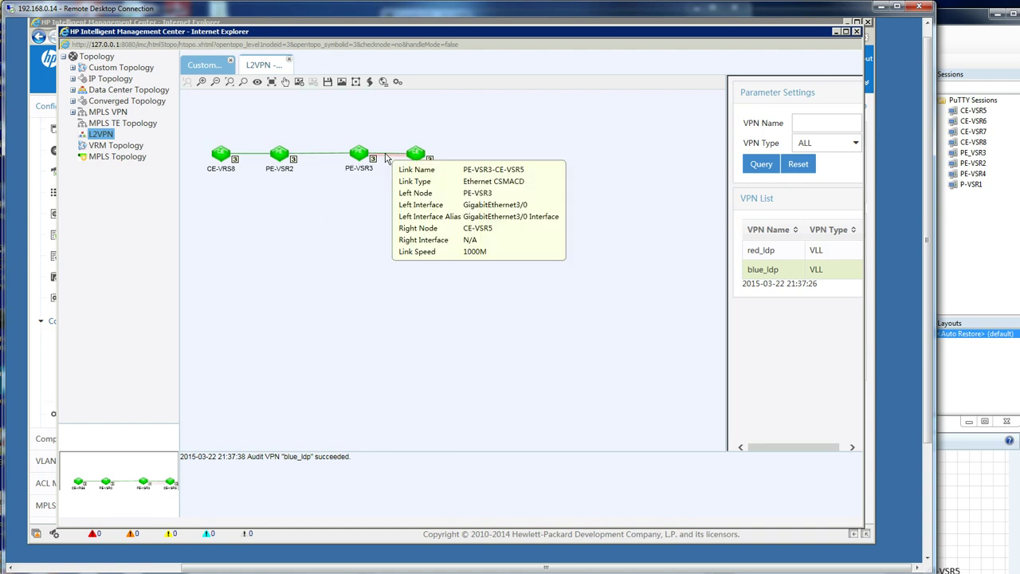
{"action": "left_click", "coordinate": [416, 153]}
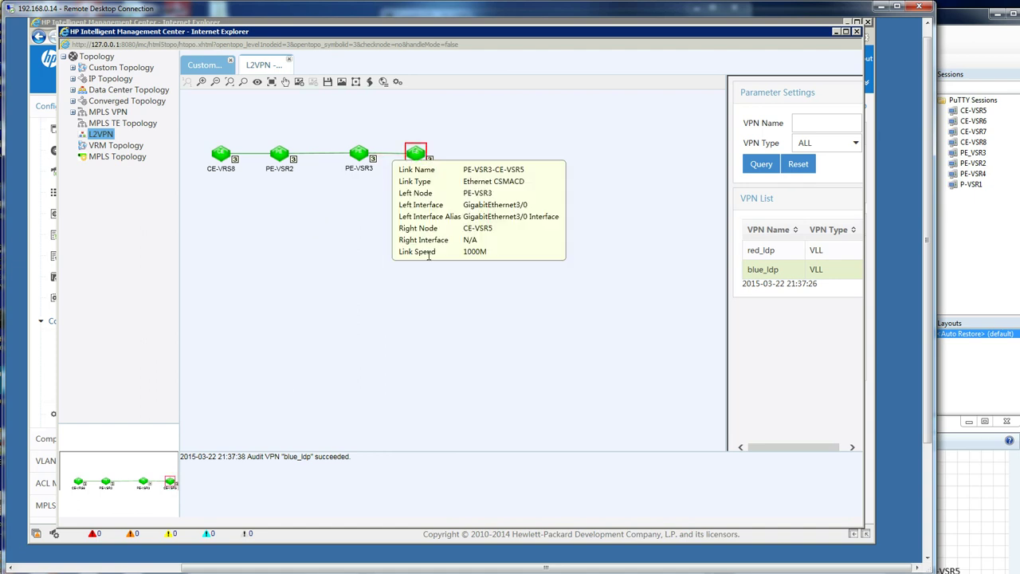
{"action": "left_click", "coordinate": [333, 159]}
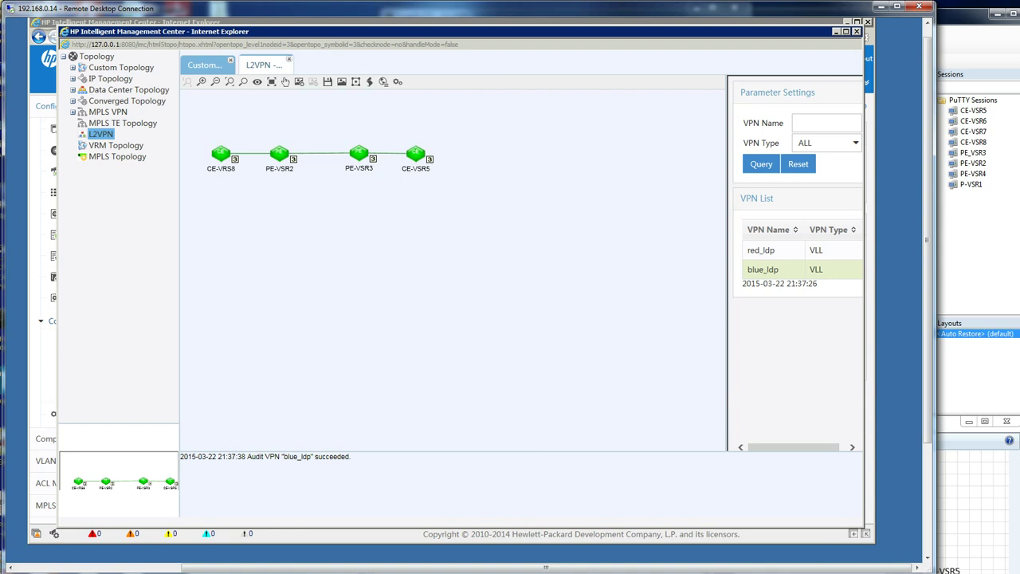
In SuperPuTTY's CE-VSR5 session, run display ospf peer using abbreviated keywords
{"action": "key", "text": "alt+Tab"}
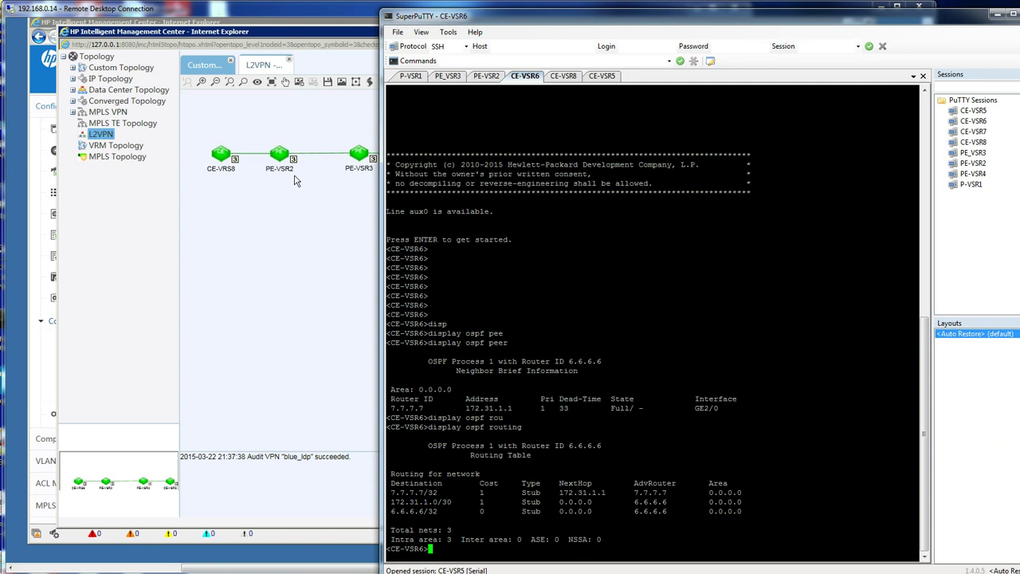
{"action": "left_click", "coordinate": [606, 77]}
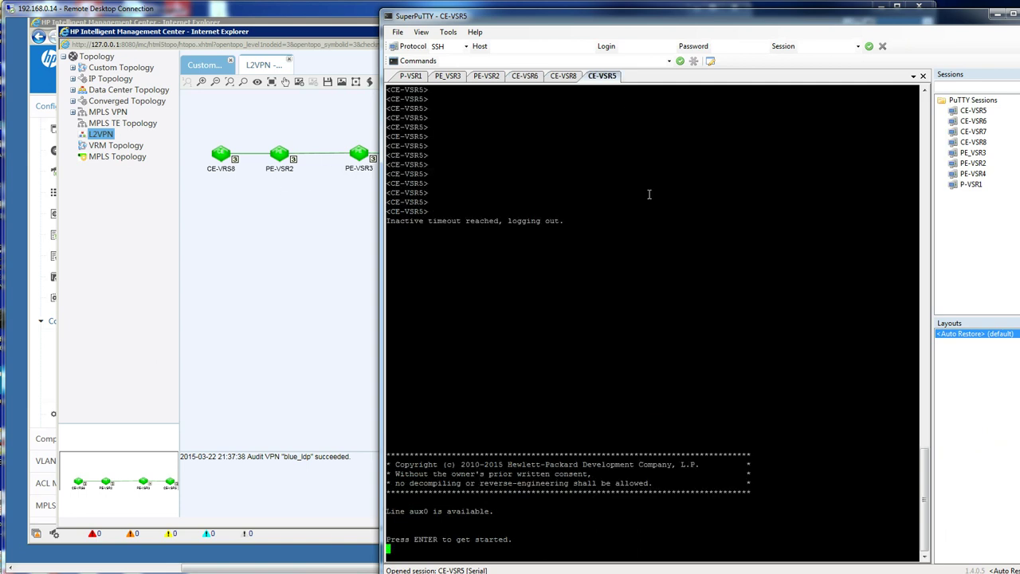
{"action": "key", "text": "Return"}
{"action": "key", "text": "Return"}
{"action": "key", "text": "Return"}
{"action": "key", "text": "Return"}
{"action": "key", "text": "Return"}
{"action": "key", "text": "Return"}
{"action": "key", "text": "Return"}
{"action": "key", "text": "Return"}
{"action": "key", "text": "Return"}
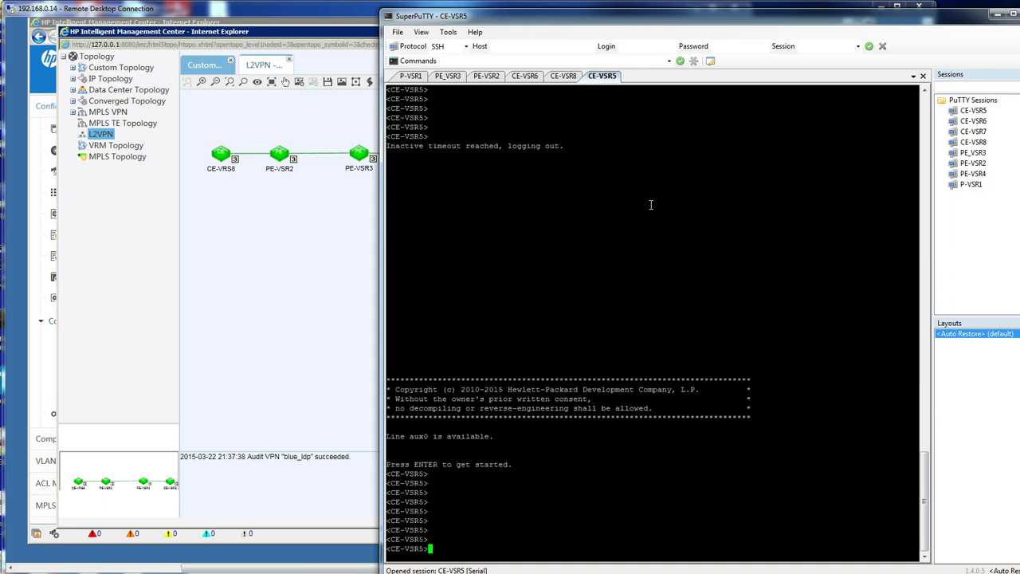
{"action": "type", "text": "disp"}
{"action": "key", "text": "Tab"}
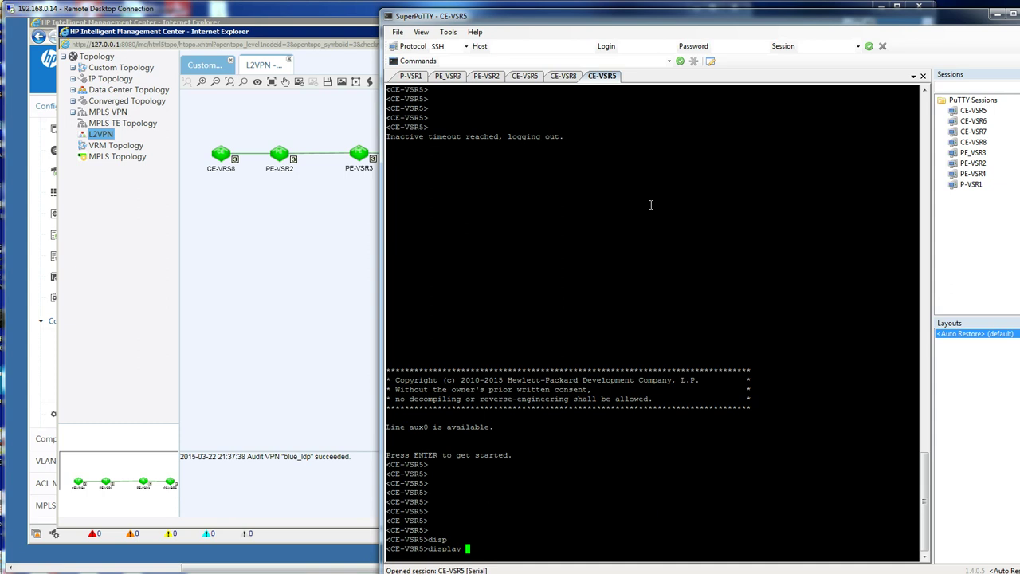
{"action": "type", "text": "osp pee"}
{"action": "key", "text": "Return"}
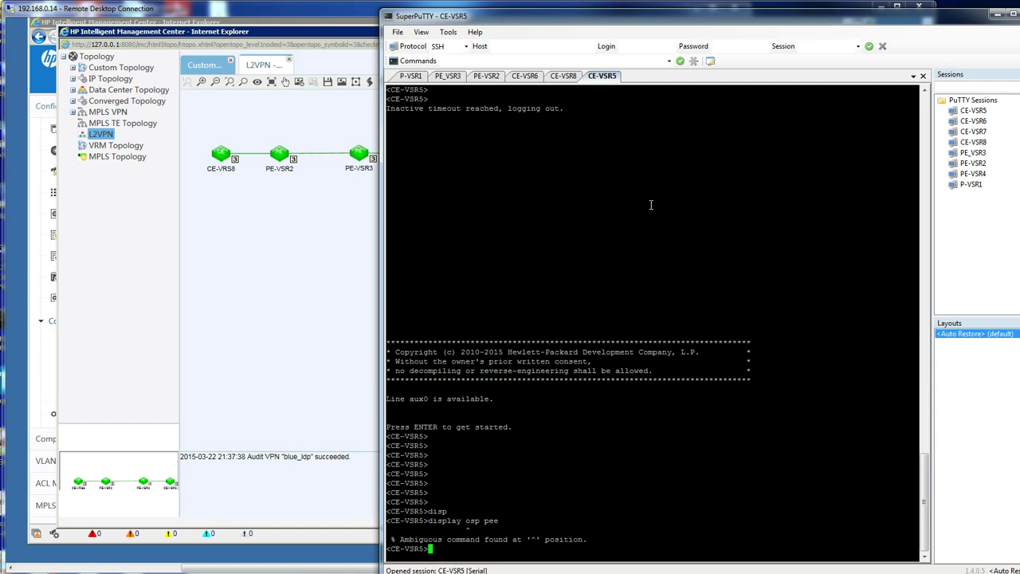
Rerun display ospf peer and highlight the 172.31.1.1 neighbor entry on GE2/0
{"action": "type", "text": "dis"}
{"action": "key", "text": "Tab"}
{"action": "type", "text": "ospf"}
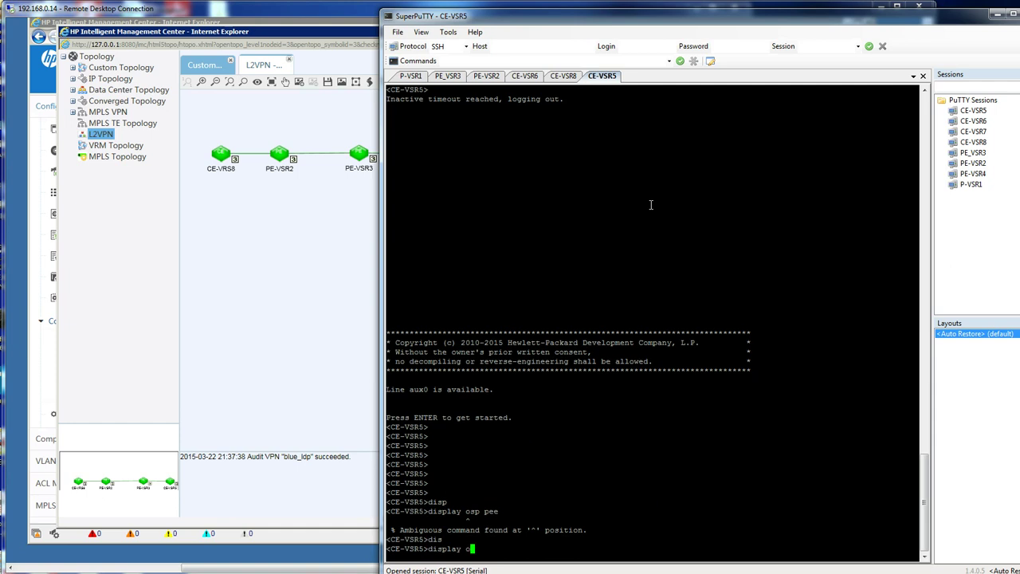
{"action": "key", "text": "Tab"}
{"action": "key", "text": "Tab"}
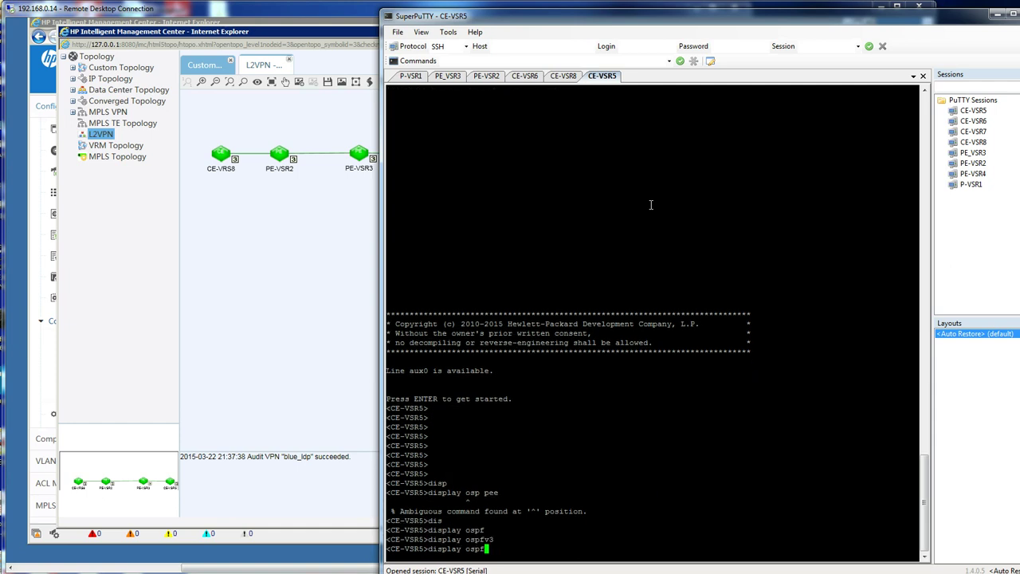
{"action": "type", "text": "pee"}
{"action": "key", "text": "Tab"}
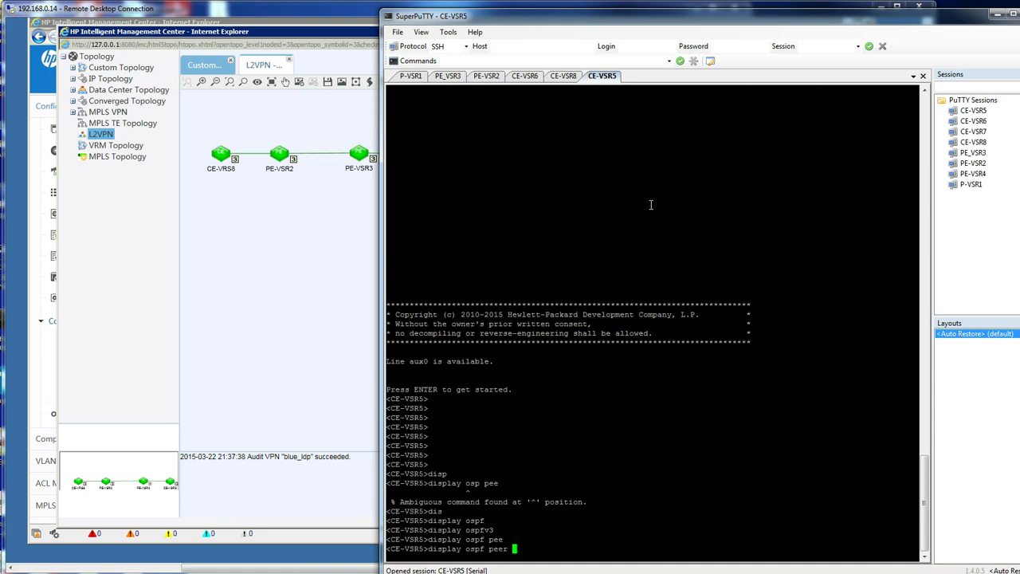
{"action": "key", "text": "Return"}
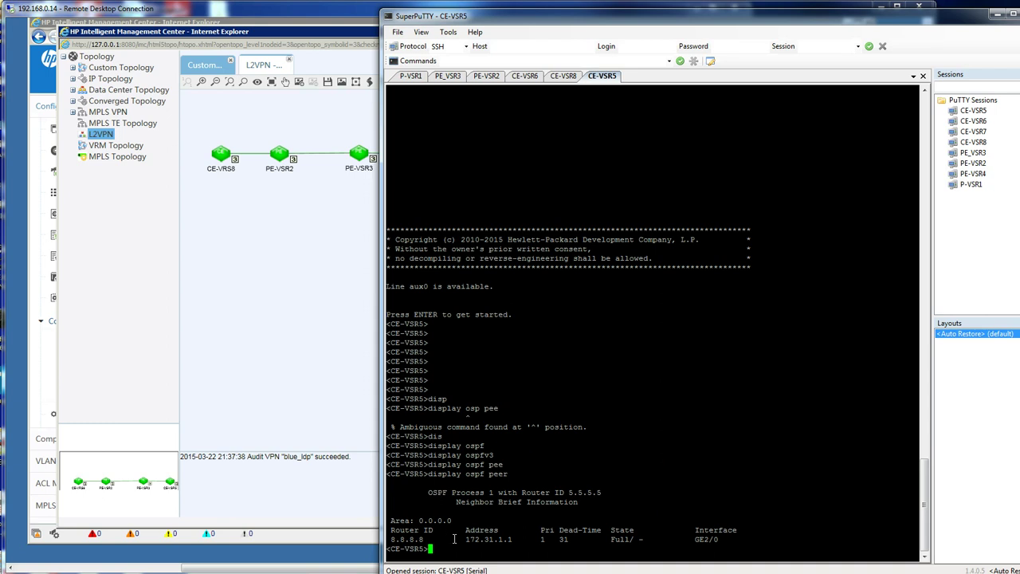
{"action": "left_click_drag", "start_coordinate": [463, 539], "coordinate": [714, 542]}
{"action": "left_click", "coordinate": [480, 550]}
Show OSPF routes, highlighting 8.8.8.8/32, 5.5.5.5/32 and 172.31.1.0/30, then ping 8.8.8.8
{"action": "type", "text": "disp"}
{"action": "key", "text": "Tab"}
{"action": "type", "text": "ospf"}
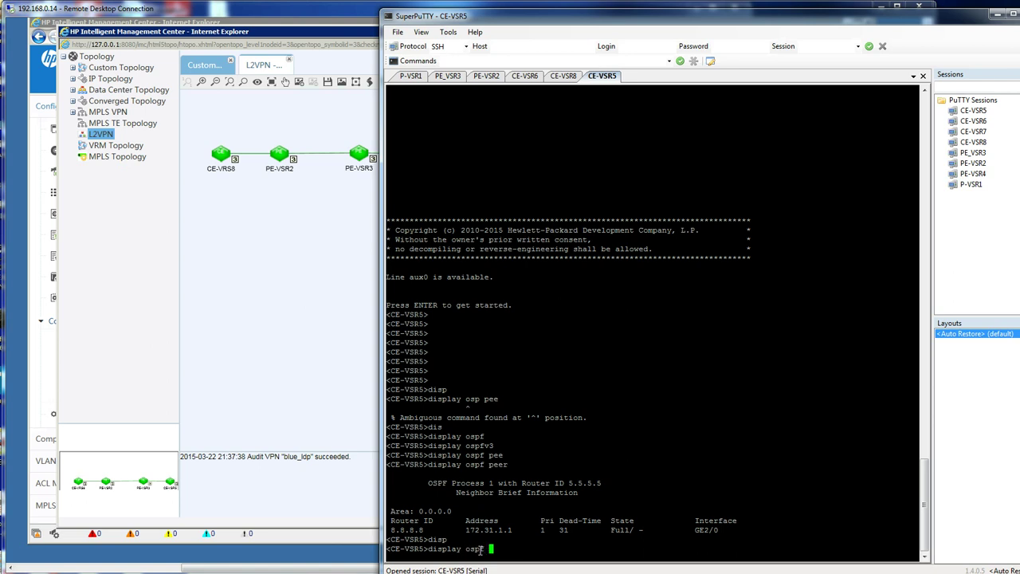
{"action": "type", "text": " rou"}
{"action": "key", "text": "Return"}
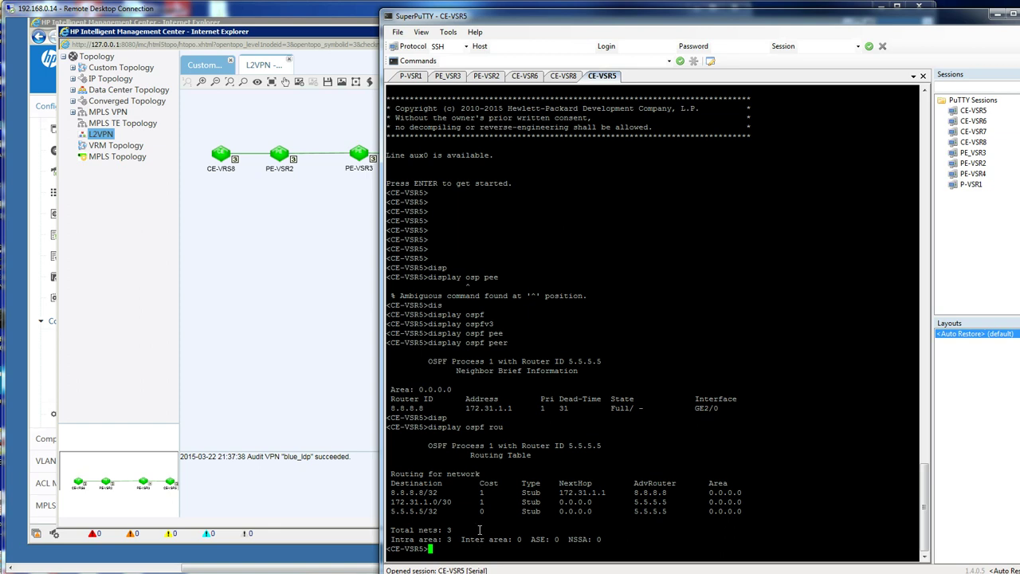
{"action": "left_click_drag", "start_coordinate": [390, 492], "coordinate": [441, 493]}
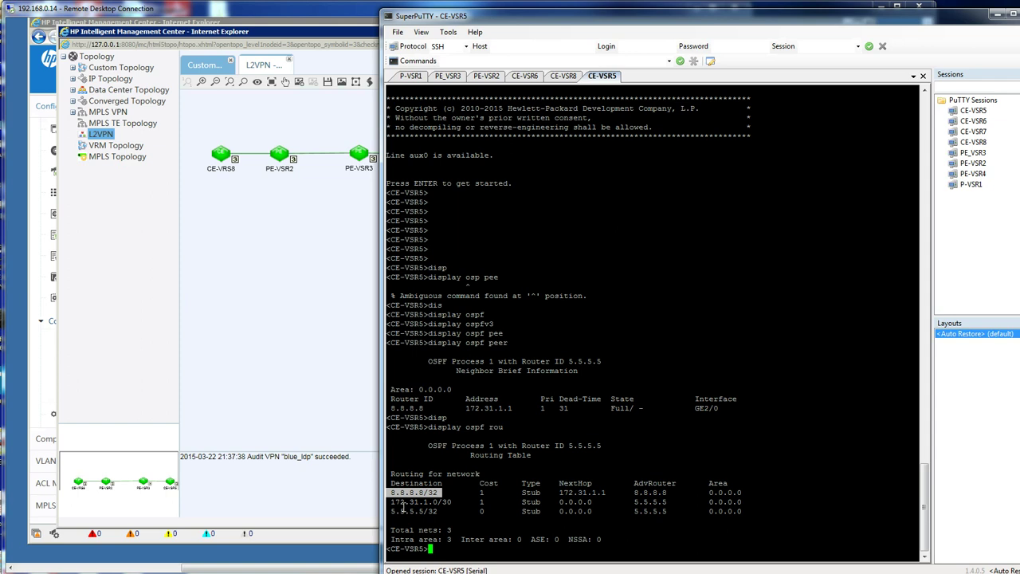
{"action": "left_click_drag", "start_coordinate": [391, 511], "coordinate": [438, 514]}
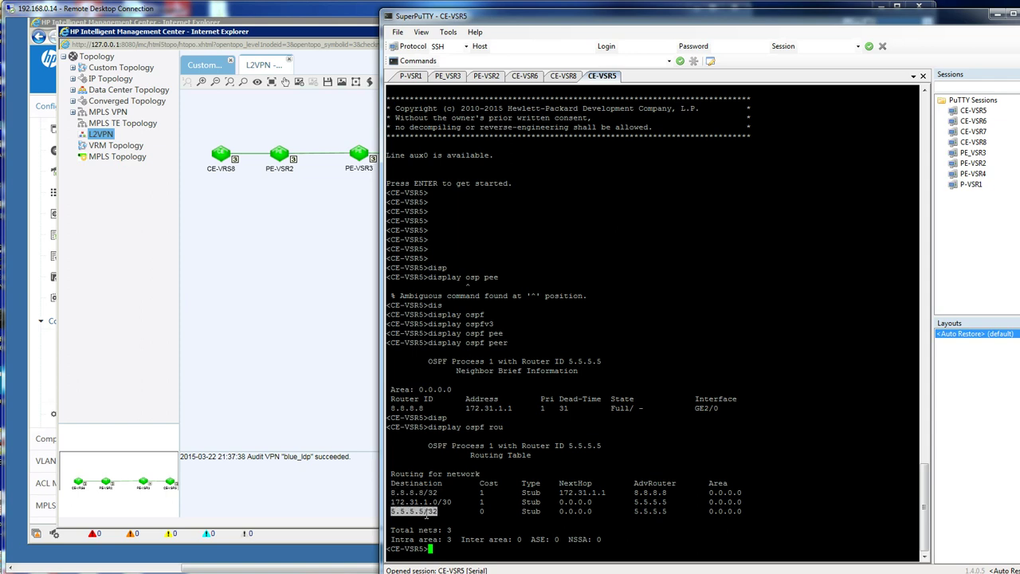
{"action": "left_click", "coordinate": [392, 503]}
{"action": "left_click_drag", "start_coordinate": [393, 503], "coordinate": [451, 503]}
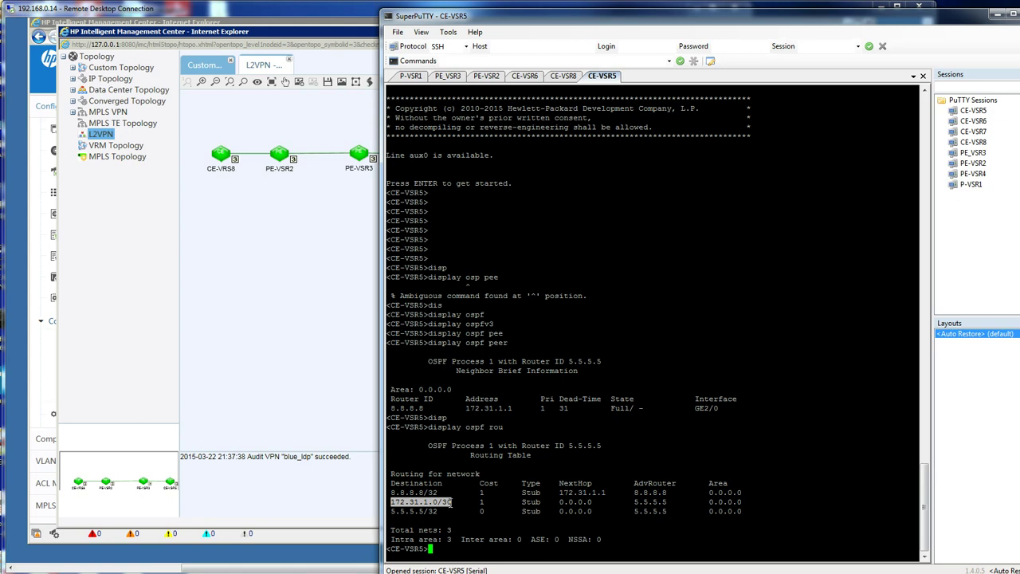
{"action": "left_click", "coordinate": [444, 548]}
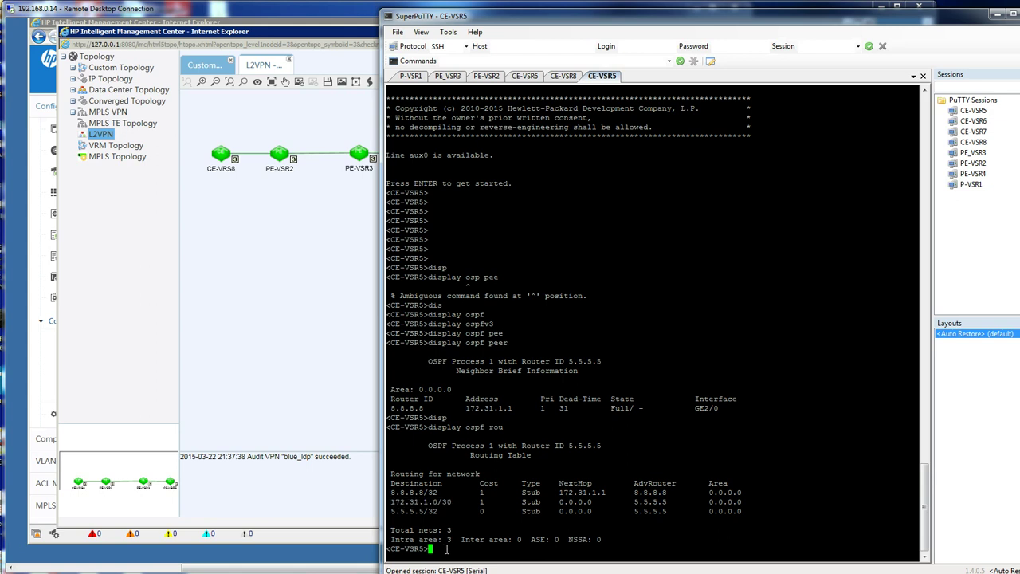
{"action": "type", "text": "ping 8.8.8.8"}
{"action": "key", "text": "Return"}
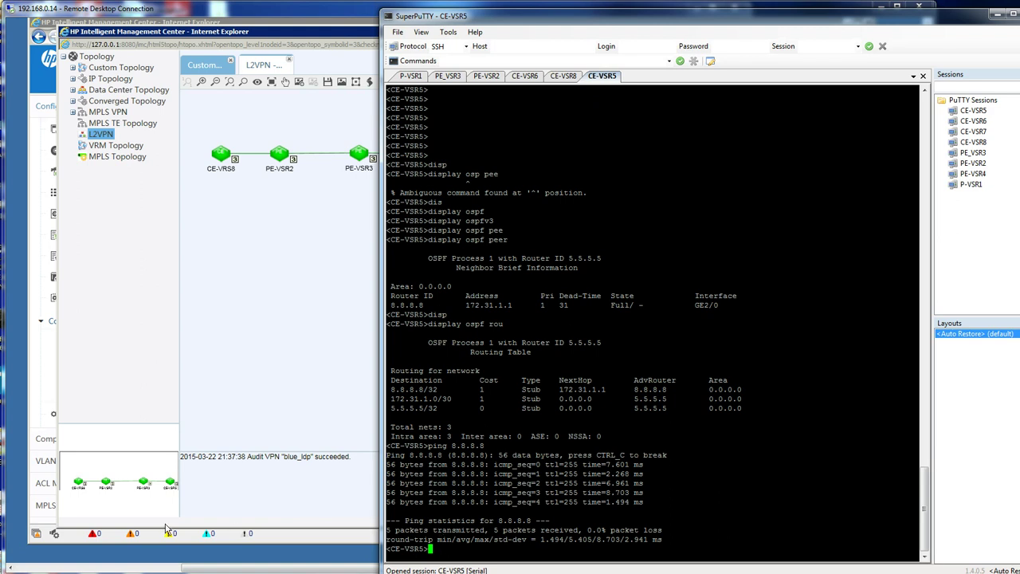
Bring IMC forward and go to the L2VPN Manager VPN List with red_ldp and blue_ldp
{"action": "left_click", "coordinate": [47, 232]}
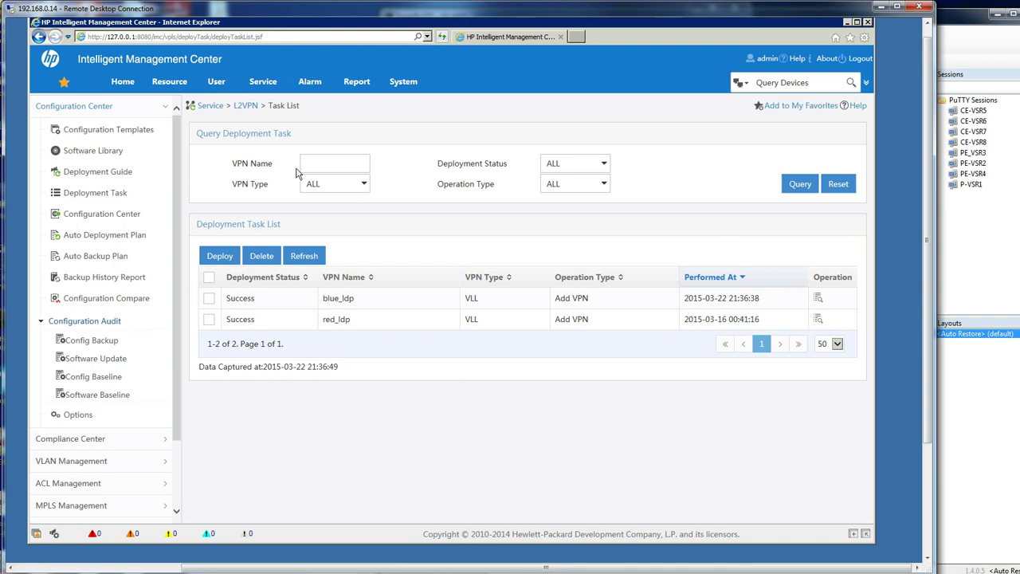
{"action": "left_click", "coordinate": [267, 86]}
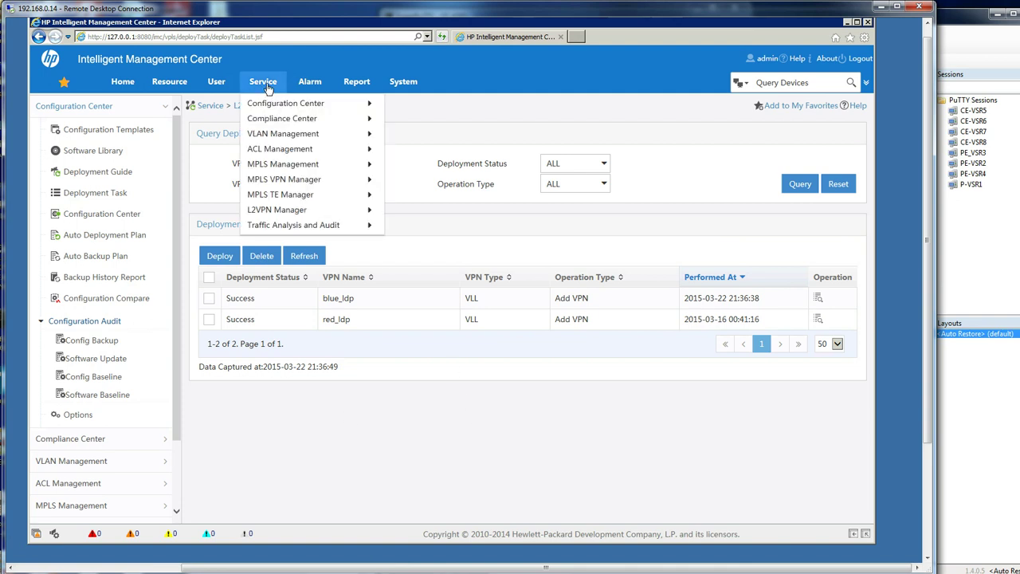
{"action": "mouse_move", "coordinate": [282, 215]}
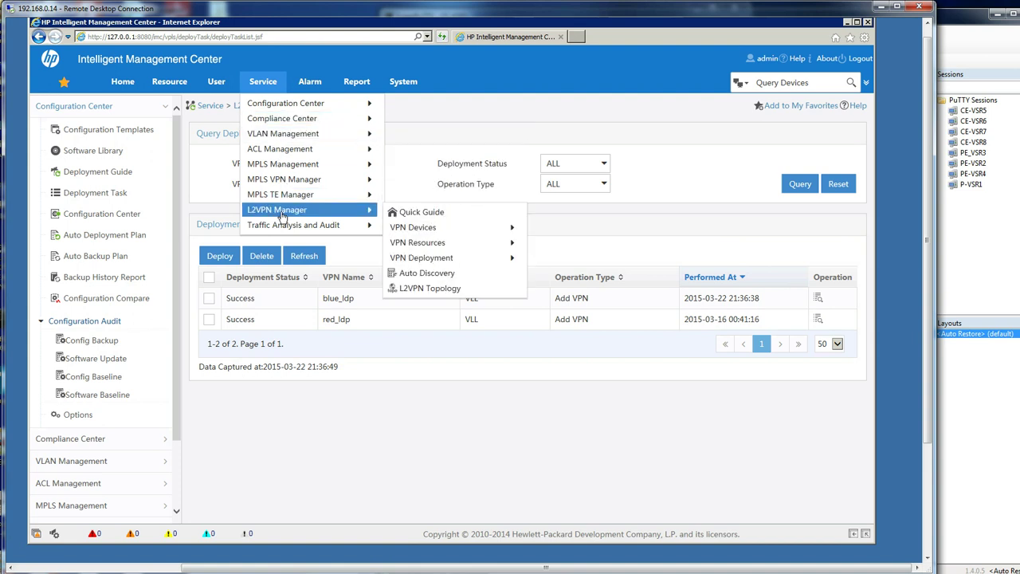
{"action": "mouse_move", "coordinate": [435, 261]}
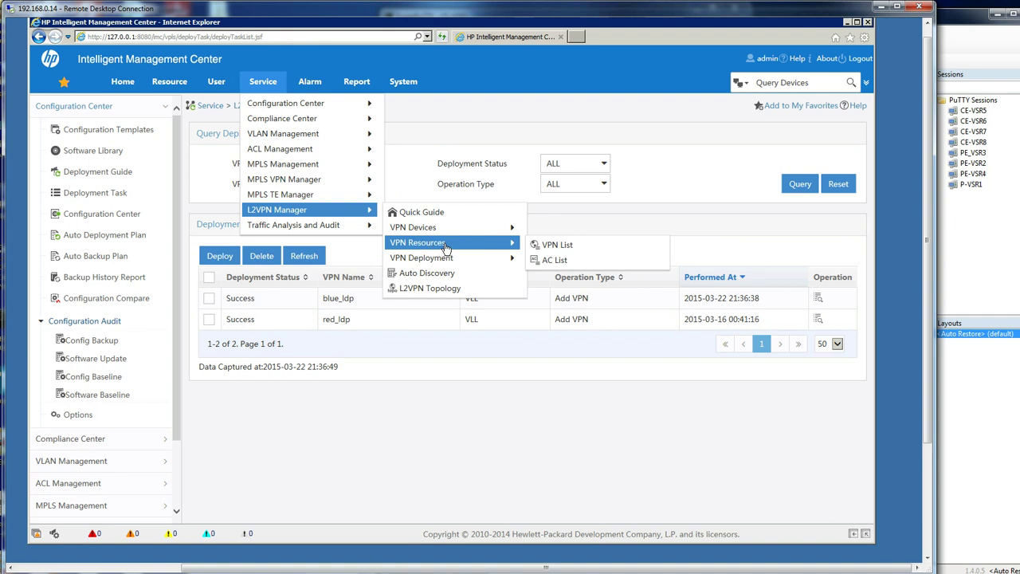
{"action": "left_click", "coordinate": [564, 248]}
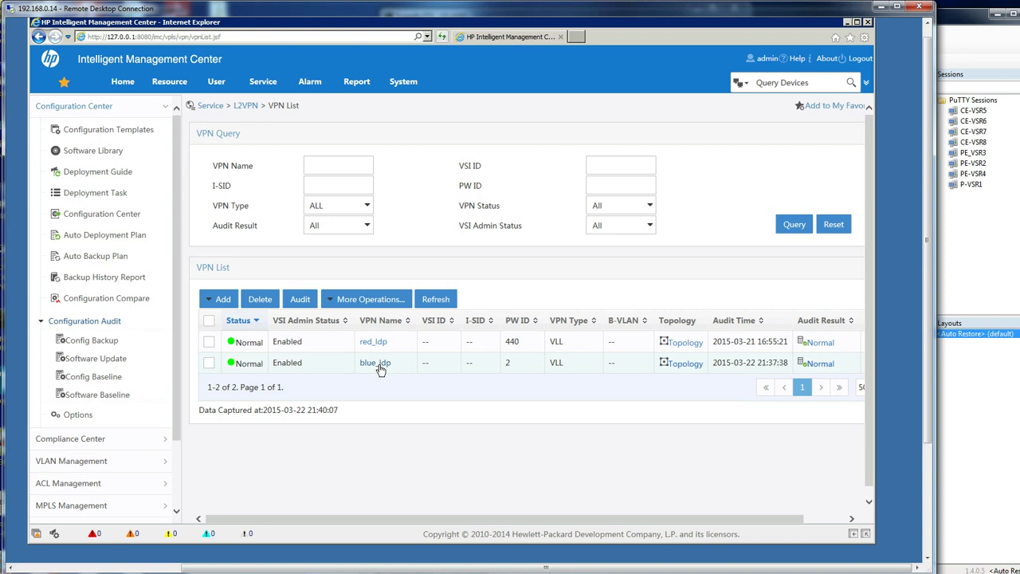
Undeploy blue_ldp through More Operations > Undeployment and refresh until its task shows Success
{"action": "left_click", "coordinate": [209, 365]}
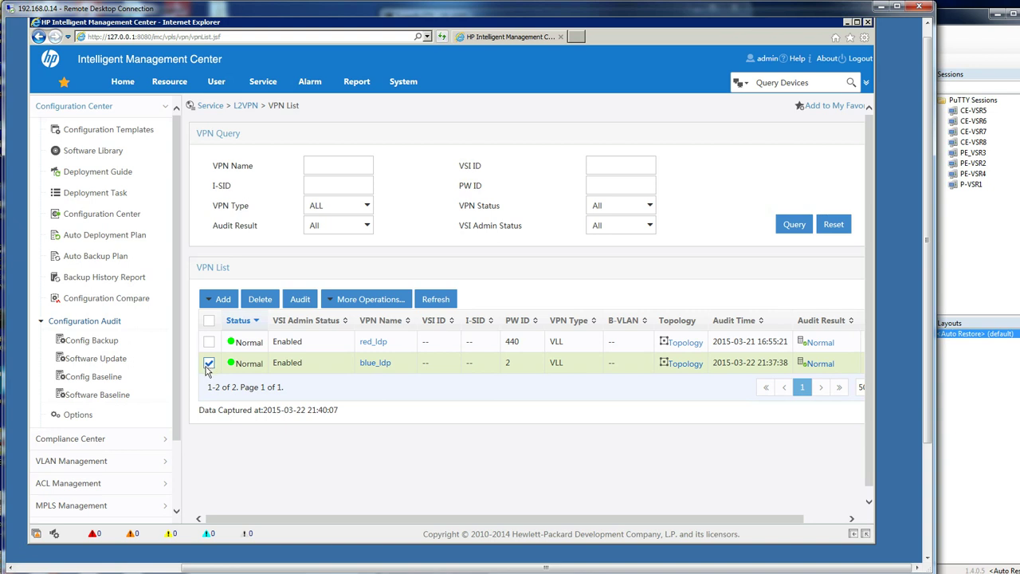
{"action": "left_click", "coordinate": [334, 301]}
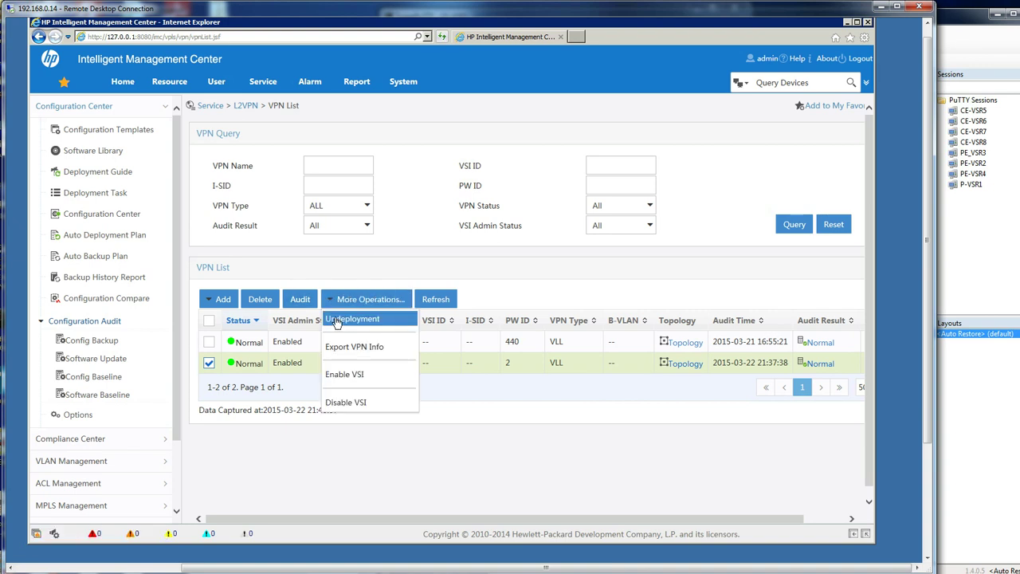
{"action": "left_click", "coordinate": [336, 320]}
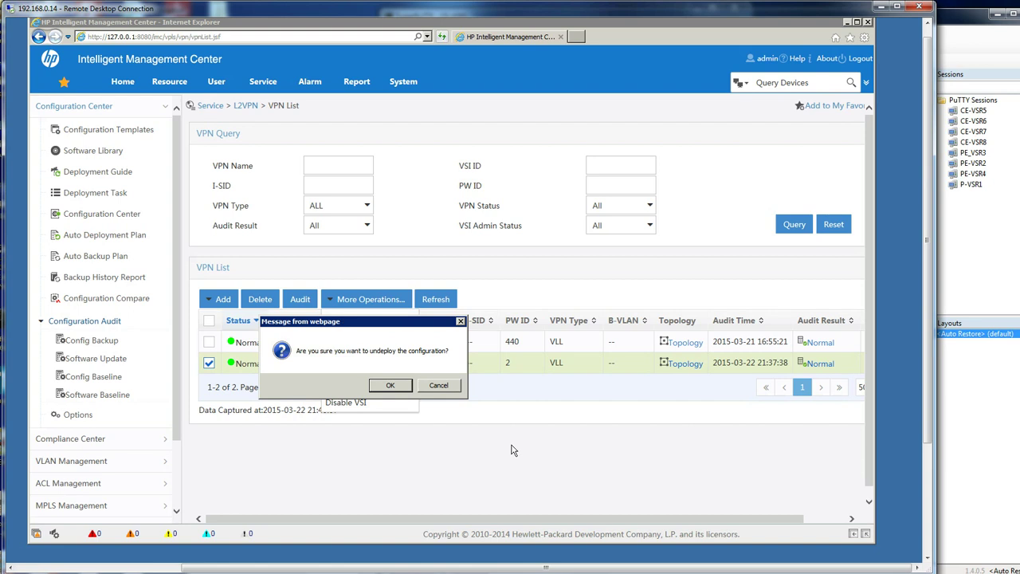
{"action": "left_click", "coordinate": [391, 386]}
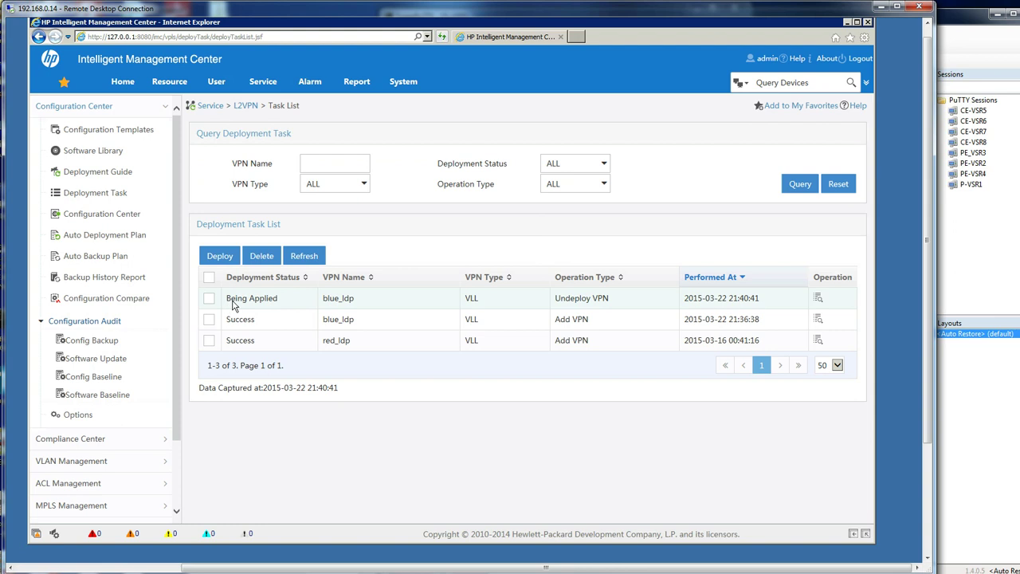
{"action": "left_click", "coordinate": [301, 255]}
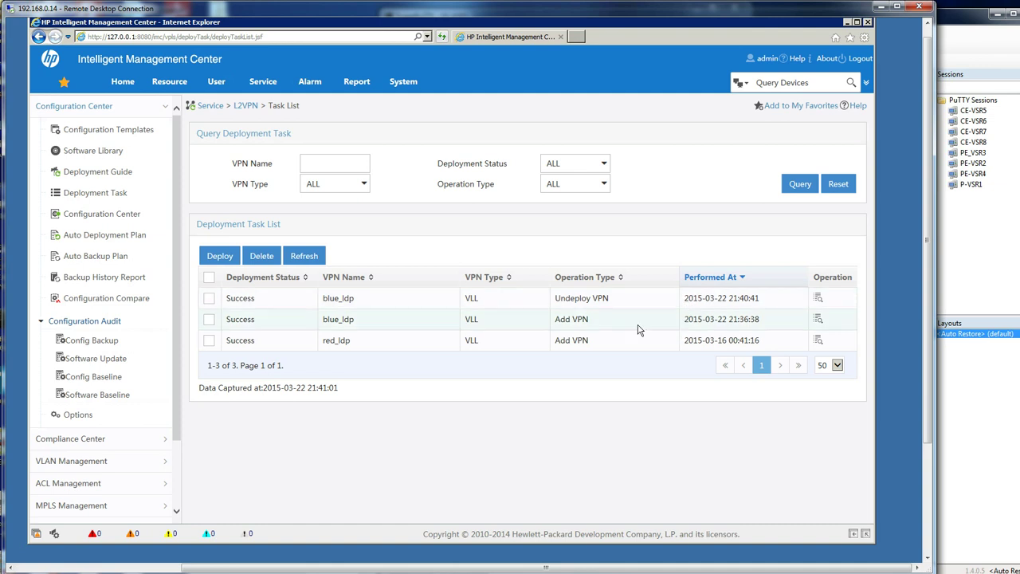
Return to CE-VSR5's console and recall display ospf peer from command history
{"action": "key", "text": "alt+Tab"}
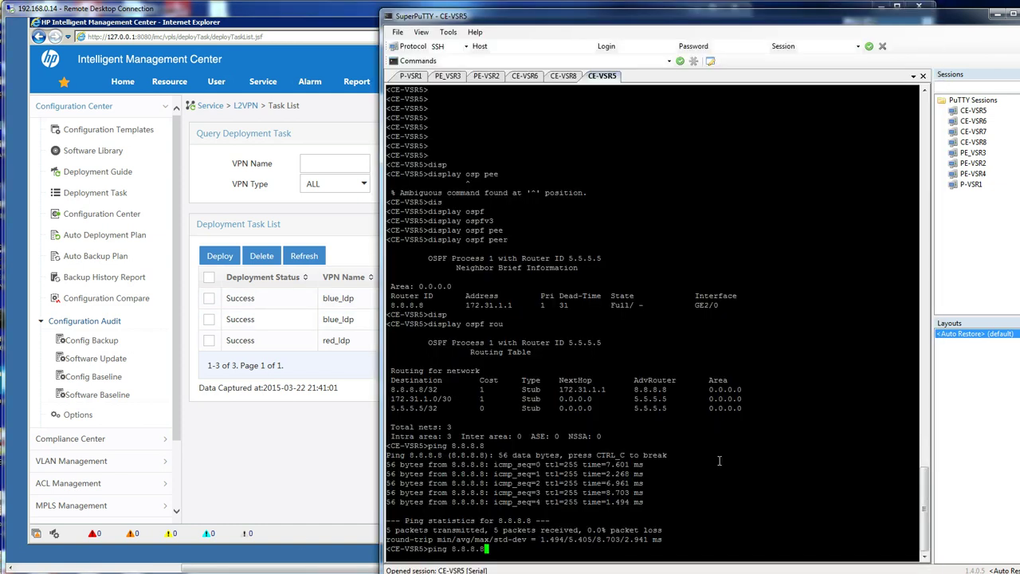
{"action": "key", "text": "Up"}
{"action": "key", "text": "Up"}
{"action": "key", "text": "Up"}
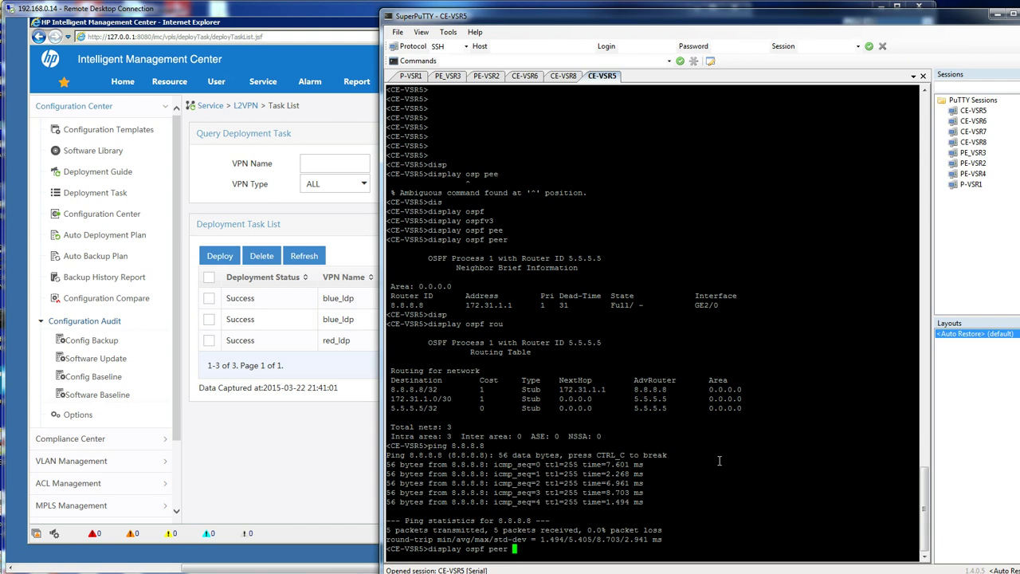